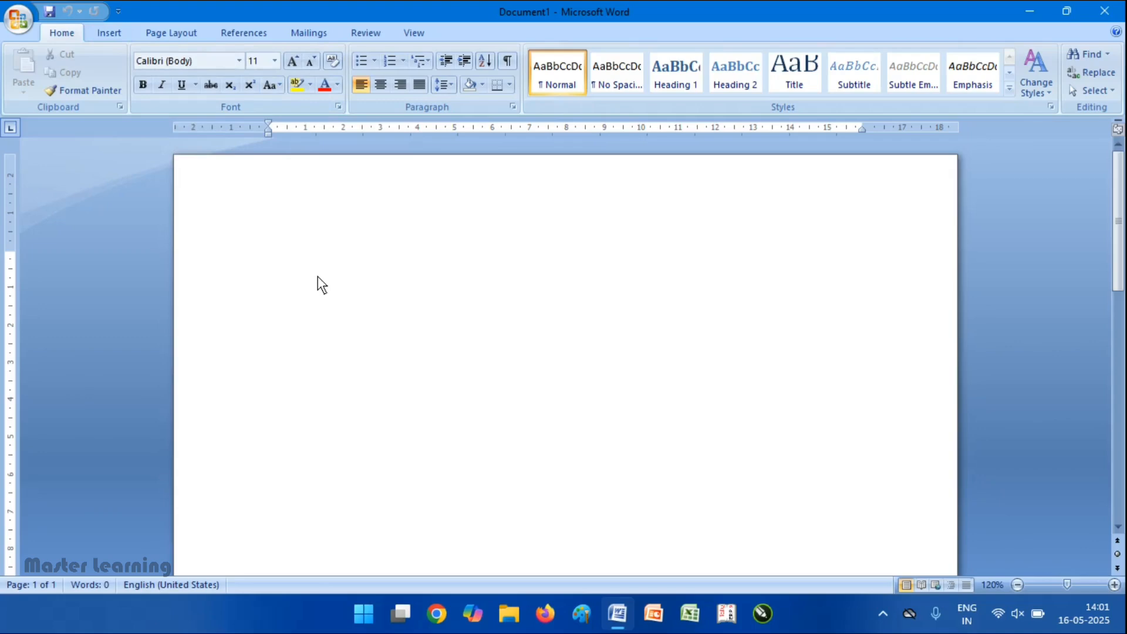
Generate three paragraphs of sample text in the blank document with =rand().
{"action": "type", "text": "="}
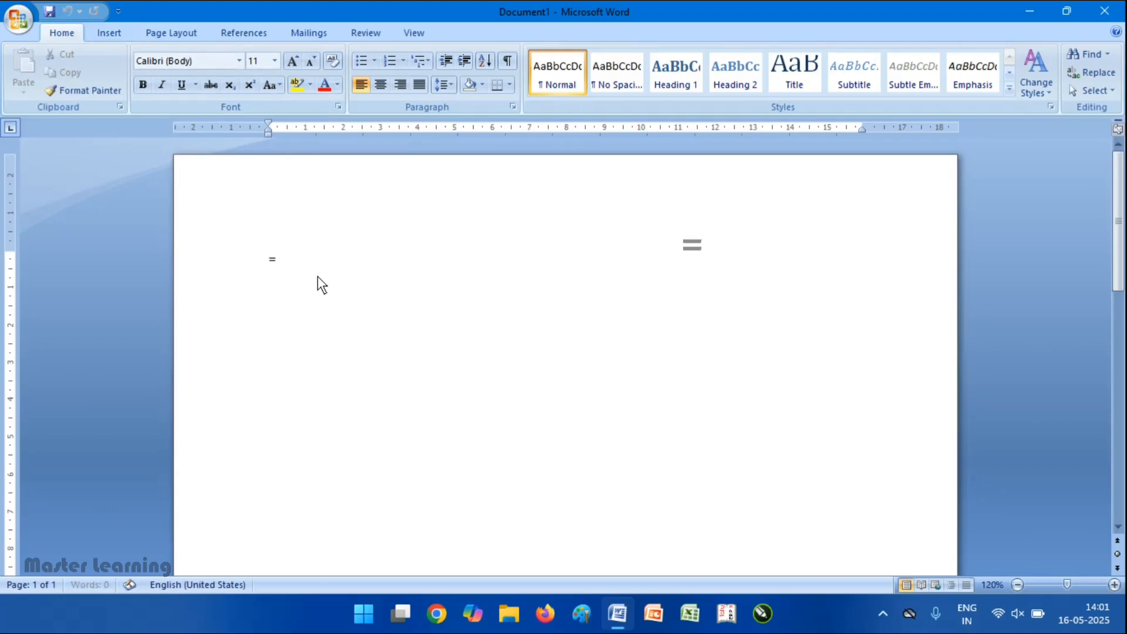
{"action": "type", "text": "rand("}
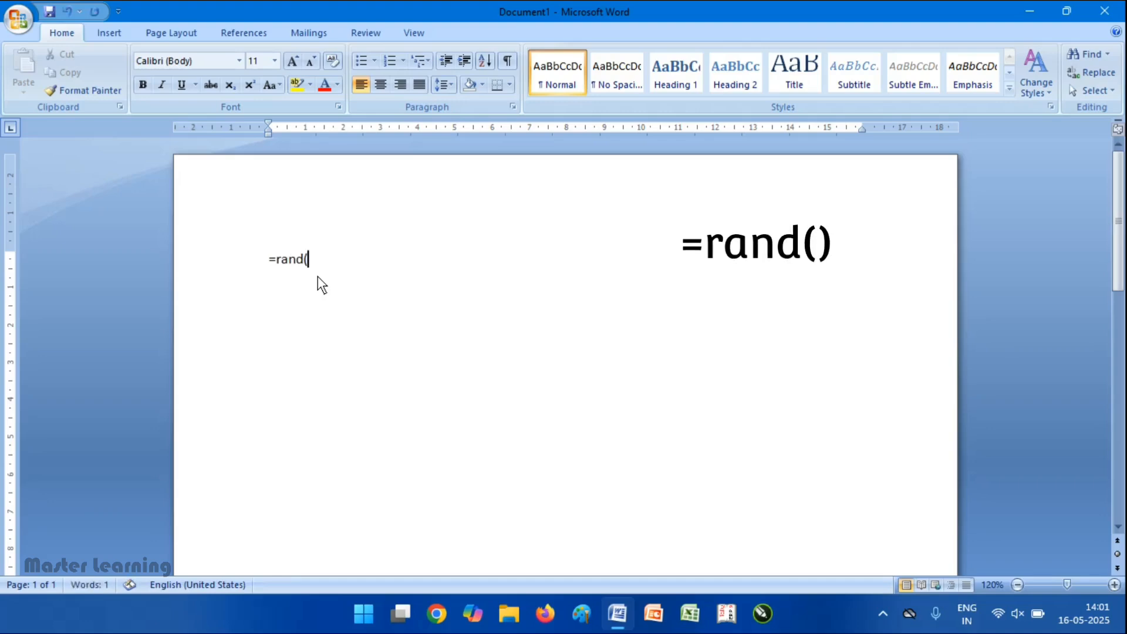
{"action": "type", "text": ")"}
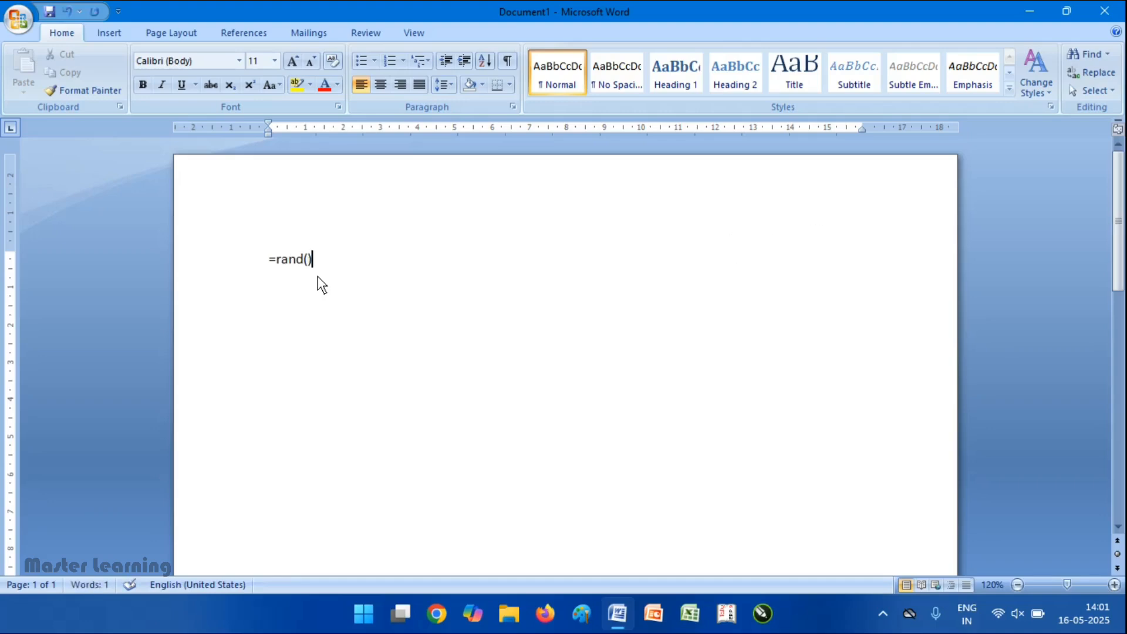
{"action": "key", "text": "Return"}
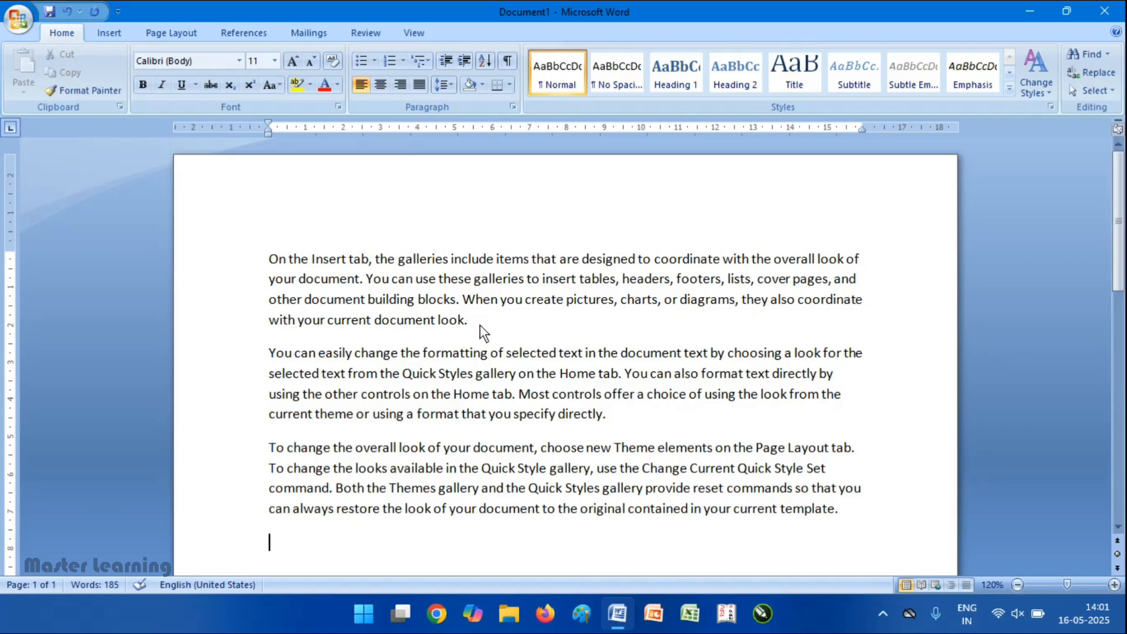
Change the font of the entire first paragraph to Bahnschrift Light SemiCondensed.
{"action": "left_click_drag", "start_coordinate": [480, 325], "coordinate": [266, 259]}
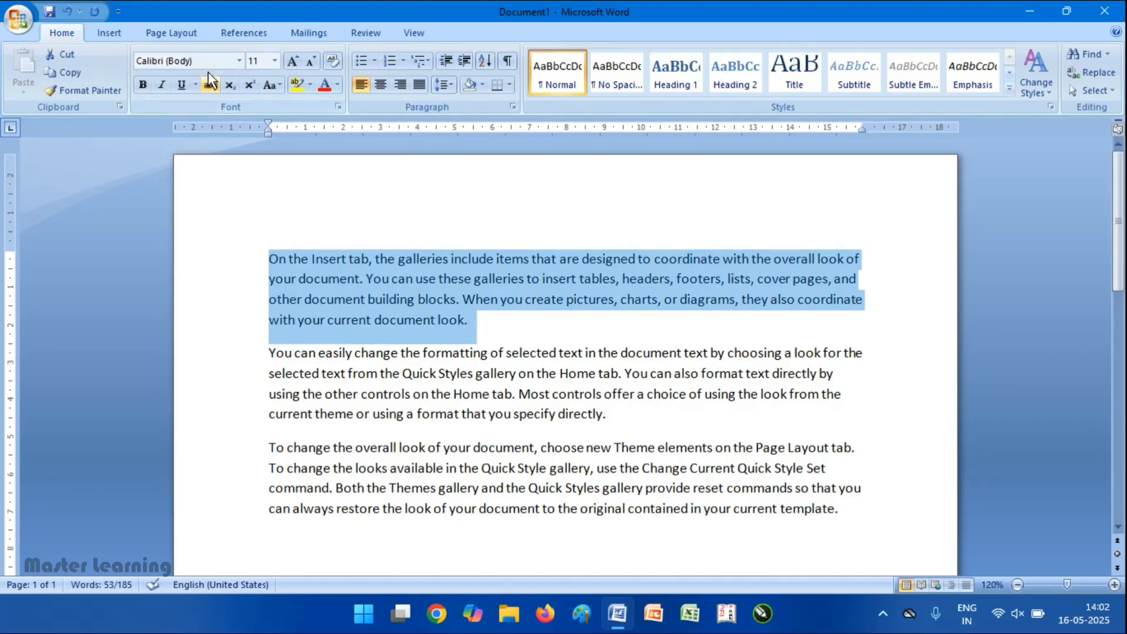
{"action": "left_click", "coordinate": [239, 60]}
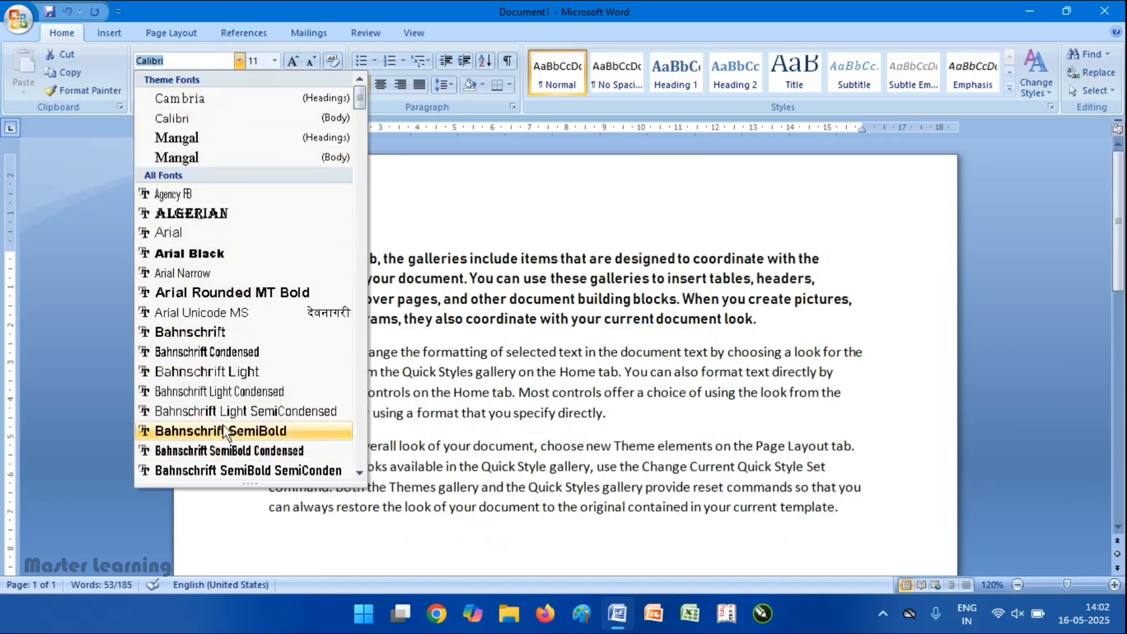
{"action": "left_click", "coordinate": [223, 411]}
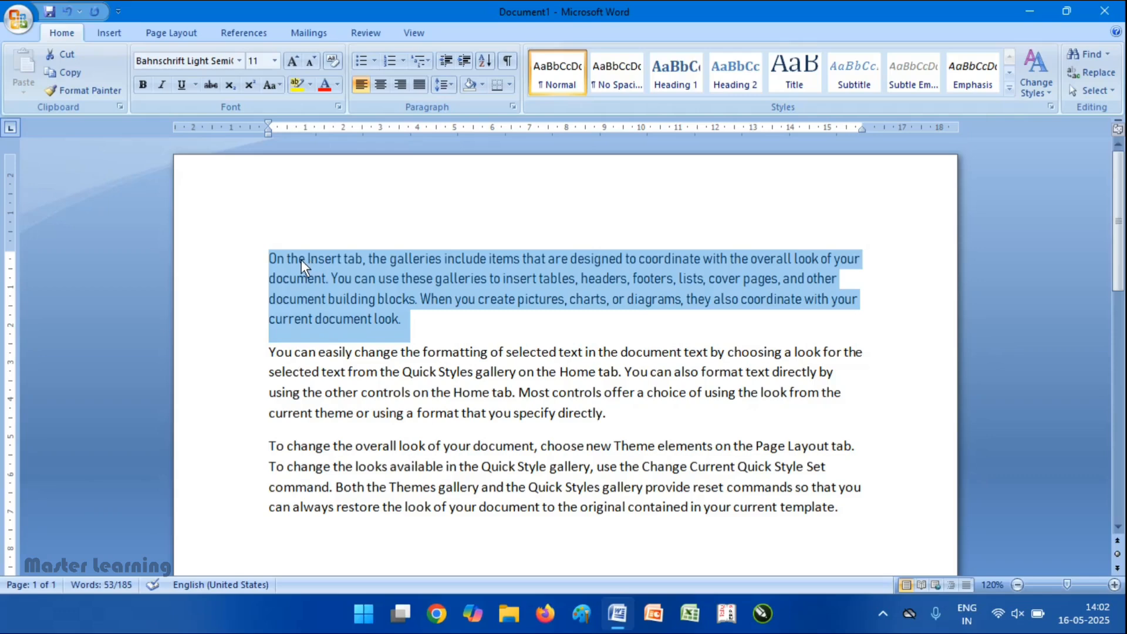
{"action": "left_click", "coordinate": [407, 240]}
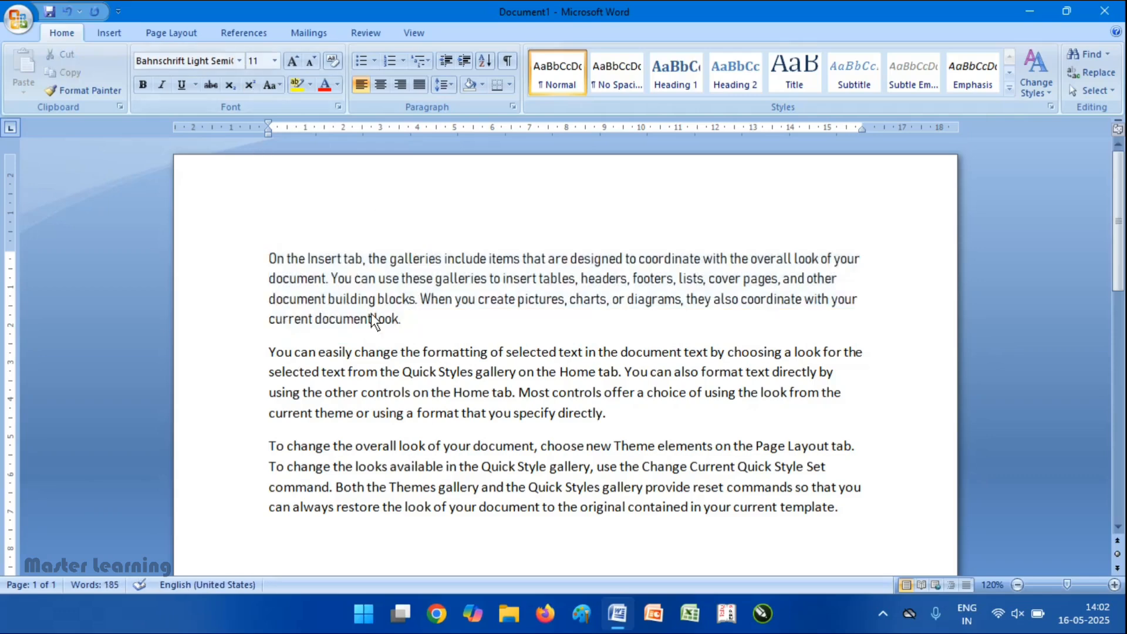
Change the font of the entire first paragraph to Blackadder ITC.
{"action": "left_click_drag", "start_coordinate": [415, 323], "coordinate": [264, 259]}
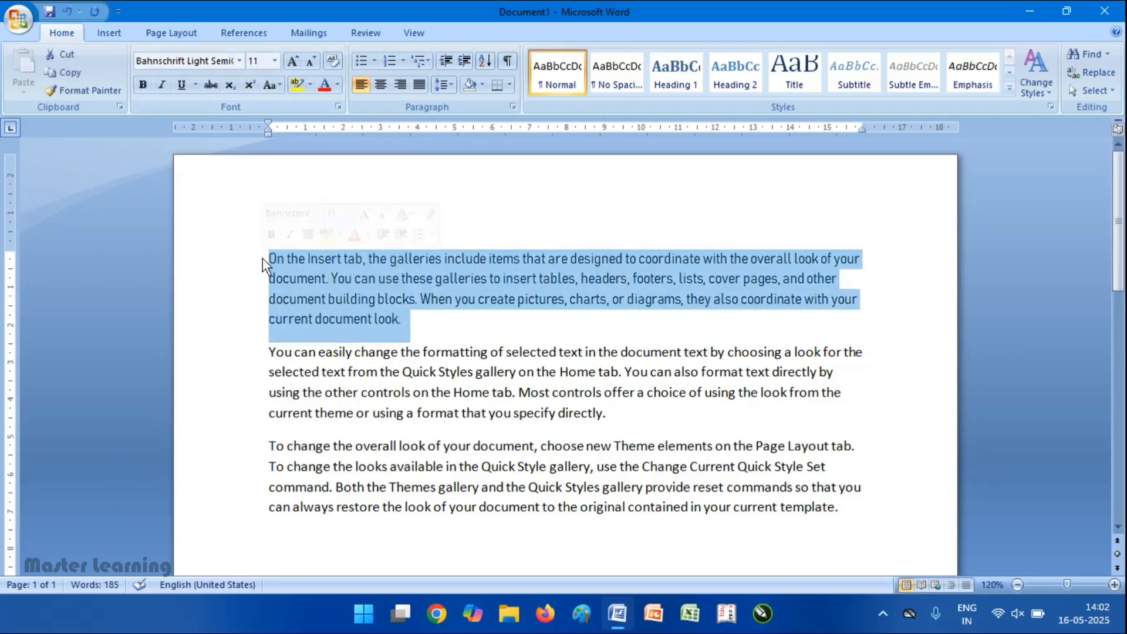
{"action": "left_click", "coordinate": [240, 61]}
{"action": "scroll", "coordinate": [275, 339], "scroll_direction": "down", "scroll_amount": 3}
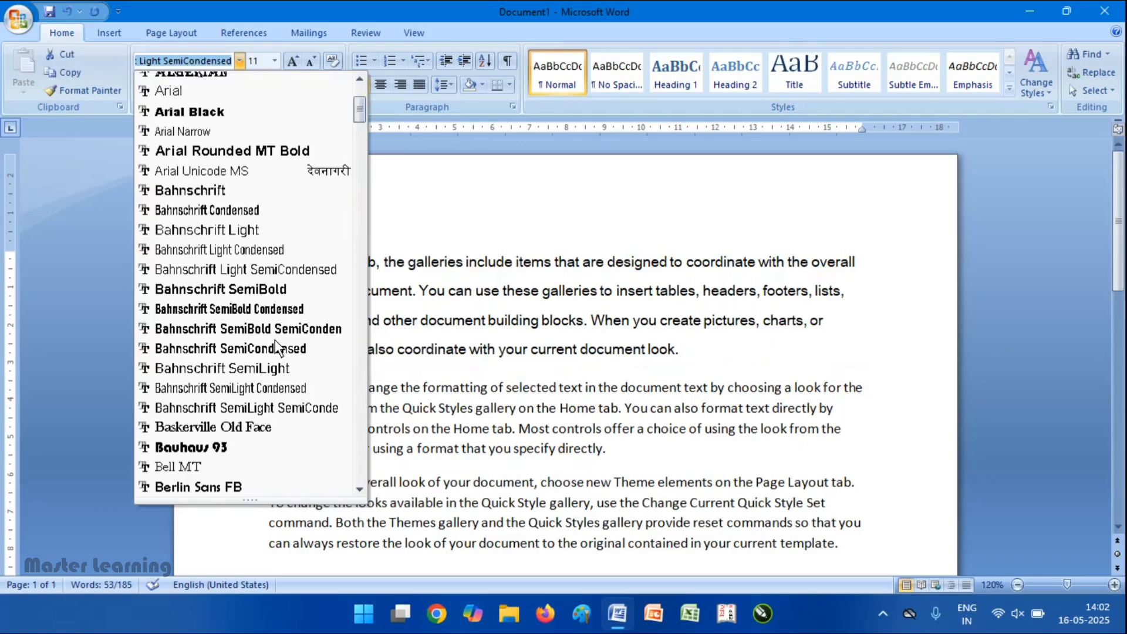
{"action": "scroll", "coordinate": [276, 342], "scroll_direction": "down", "scroll_amount": 4}
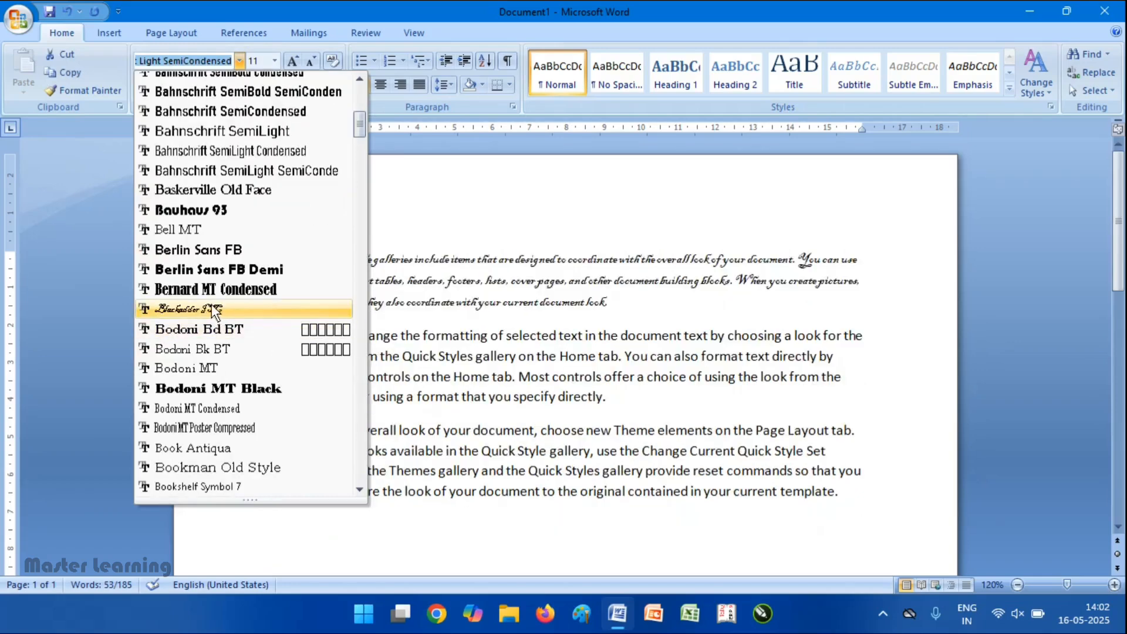
{"action": "left_click", "coordinate": [209, 304]}
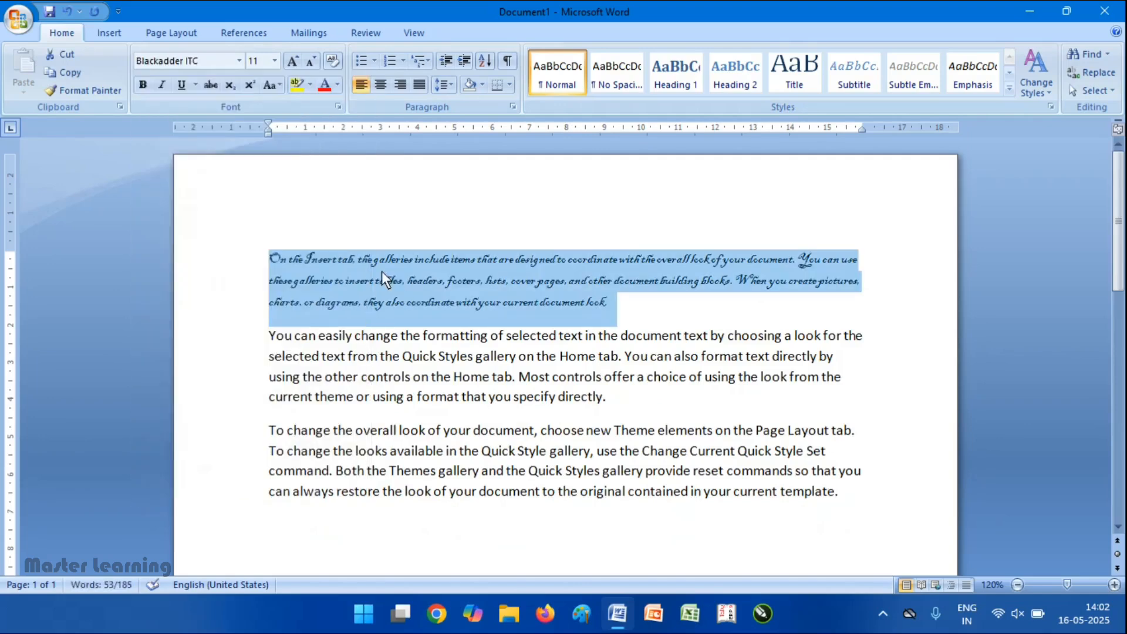
{"action": "left_click", "coordinate": [496, 300]}
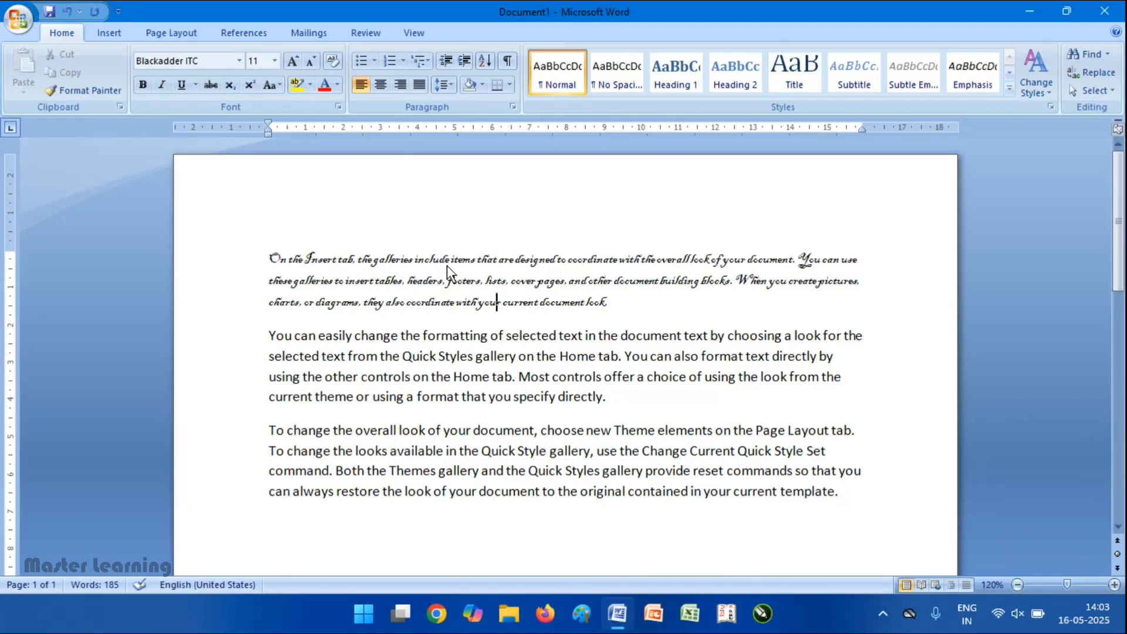
Set the font size of the entire first paragraph to 14.
{"action": "left_click_drag", "start_coordinate": [607, 301], "coordinate": [267, 253]}
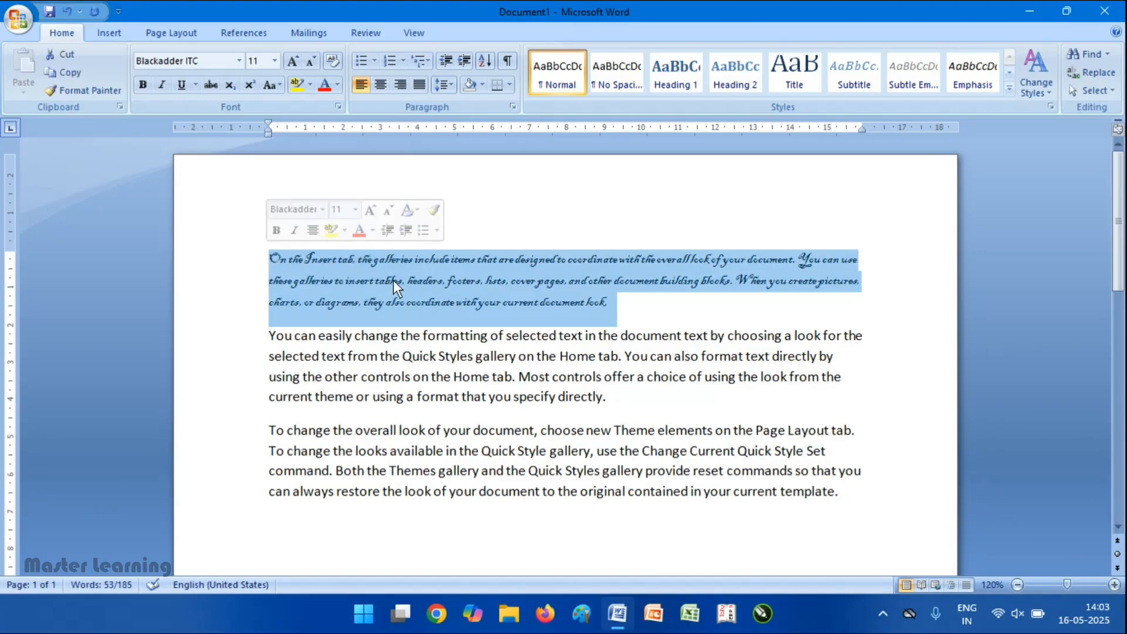
{"action": "left_click", "coordinate": [260, 61]}
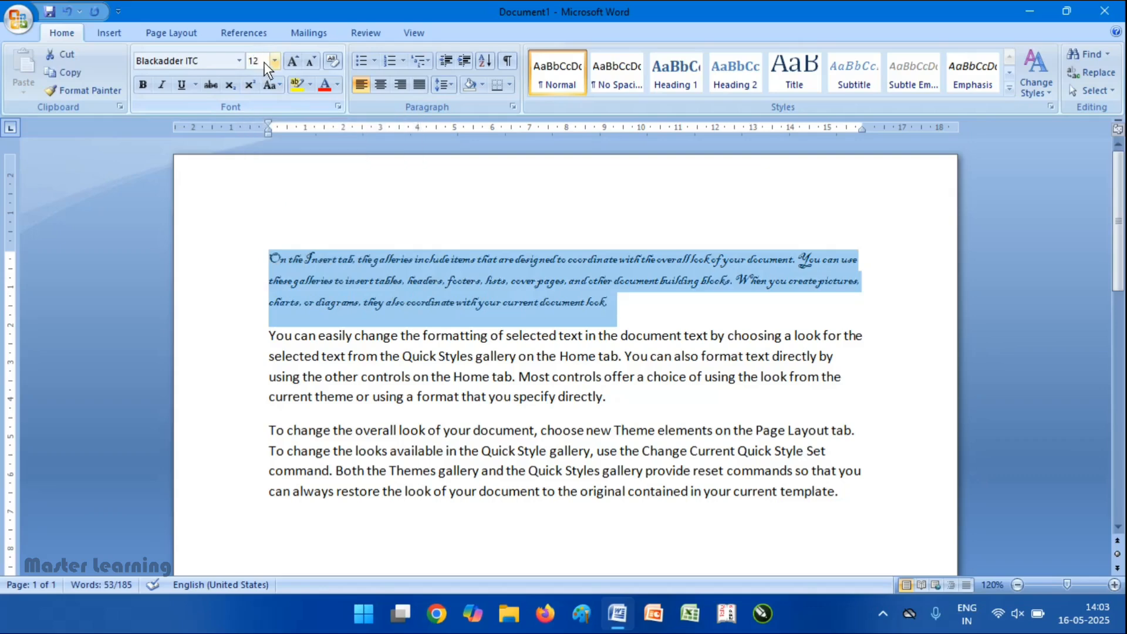
{"action": "left_click", "coordinate": [274, 60]}
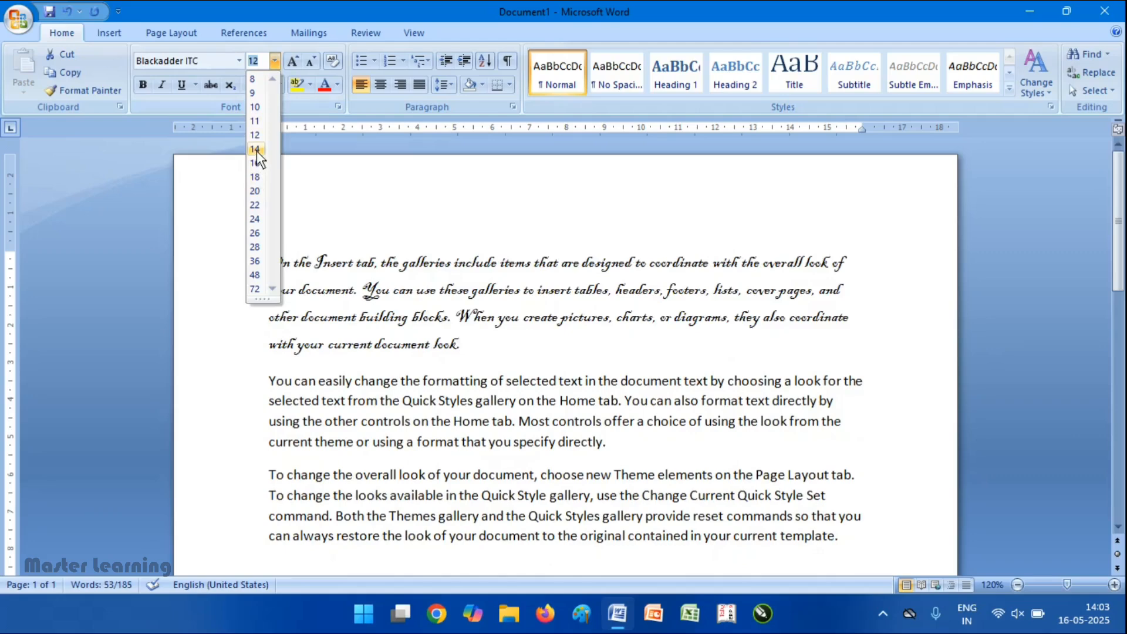
{"action": "left_click", "coordinate": [256, 149]}
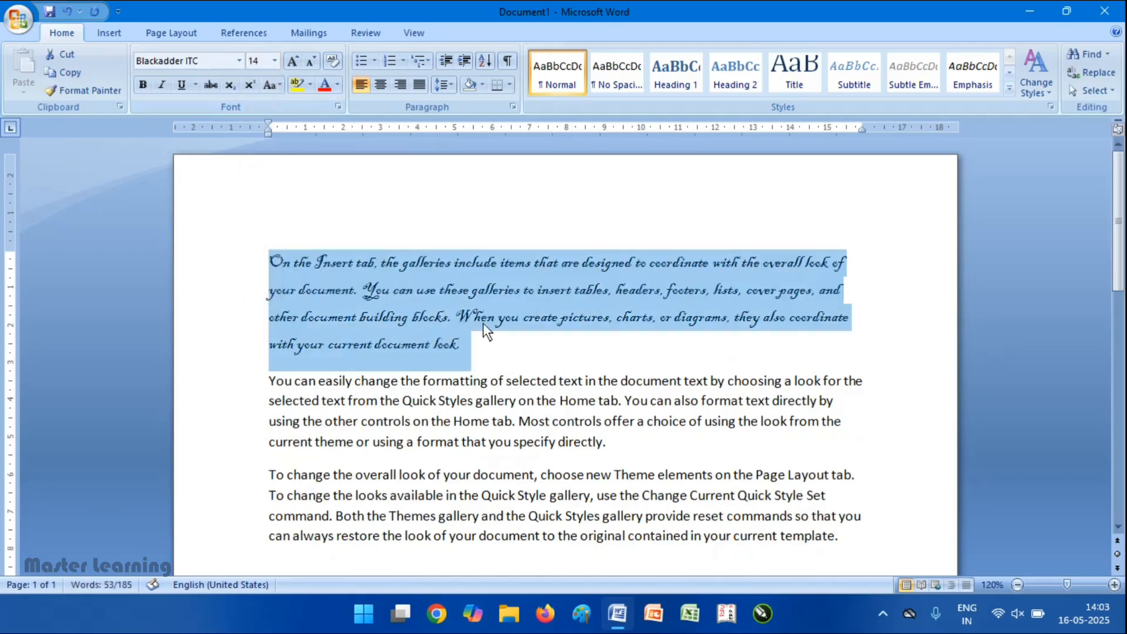
{"action": "left_click", "coordinate": [522, 316]}
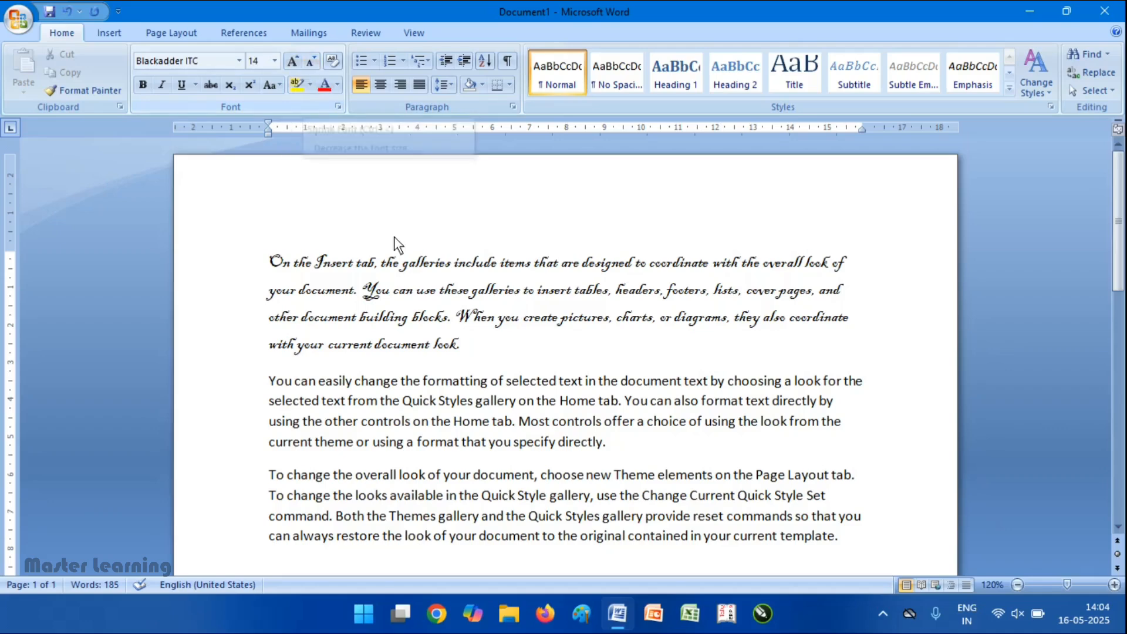
Enlarge the first paragraph's text to size 20 in three increments with Grow Font.
{"action": "left_click_drag", "start_coordinate": [464, 348], "coordinate": [276, 259]}
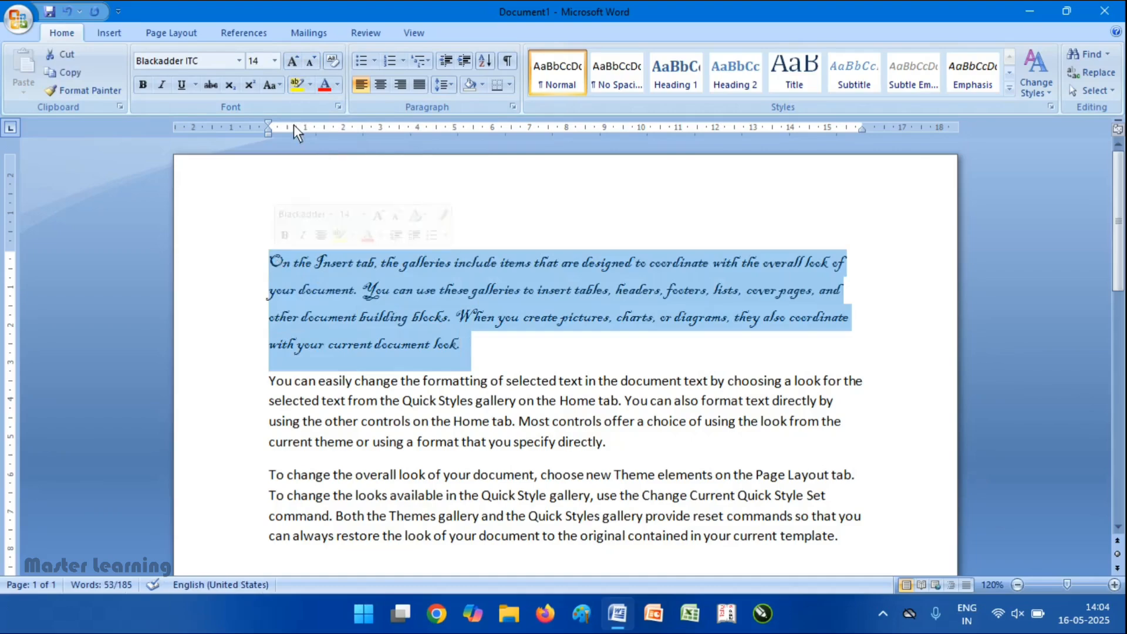
{"action": "left_click", "coordinate": [293, 61]}
{"action": "left_click", "coordinate": [293, 61]}
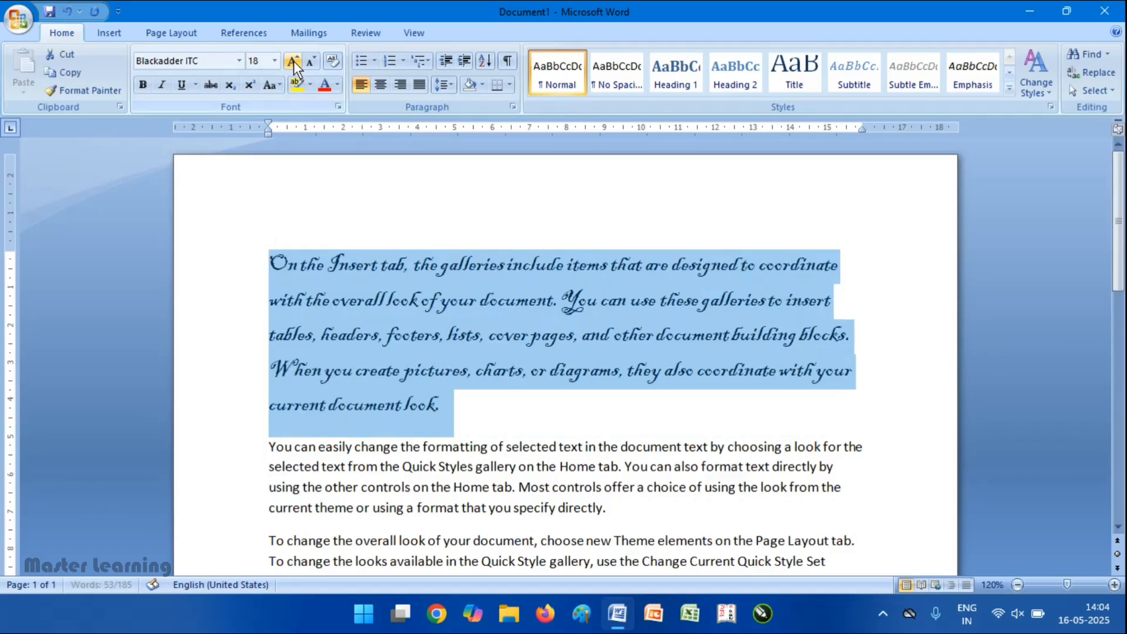
{"action": "left_click", "coordinate": [293, 61]}
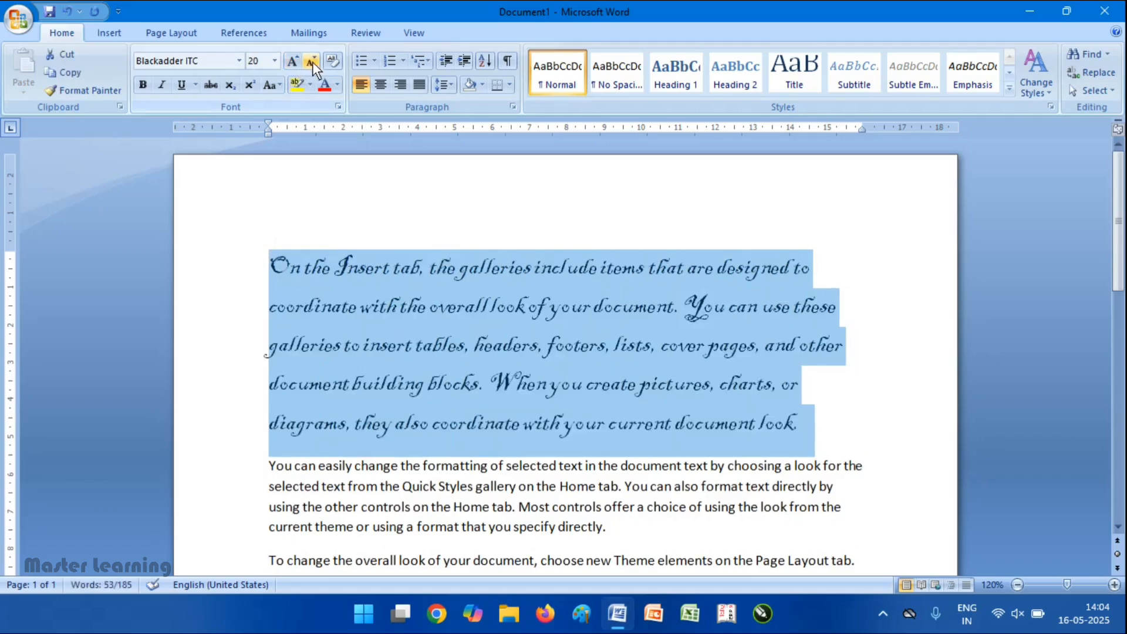
Reduce the first paragraph's text to size 12 in four increments with Shrink Font.
{"action": "left_click", "coordinate": [312, 62]}
{"action": "left_click", "coordinate": [312, 62]}
{"action": "left_click", "coordinate": [312, 62]}
{"action": "left_click", "coordinate": [312, 62]}
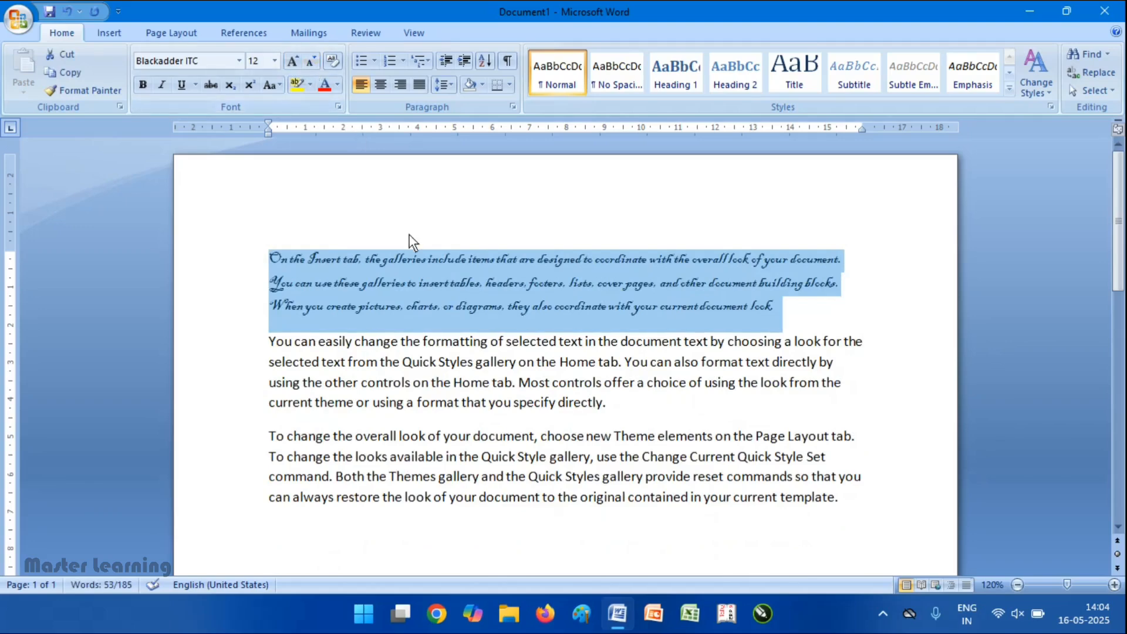
{"action": "left_click", "coordinate": [388, 283]}
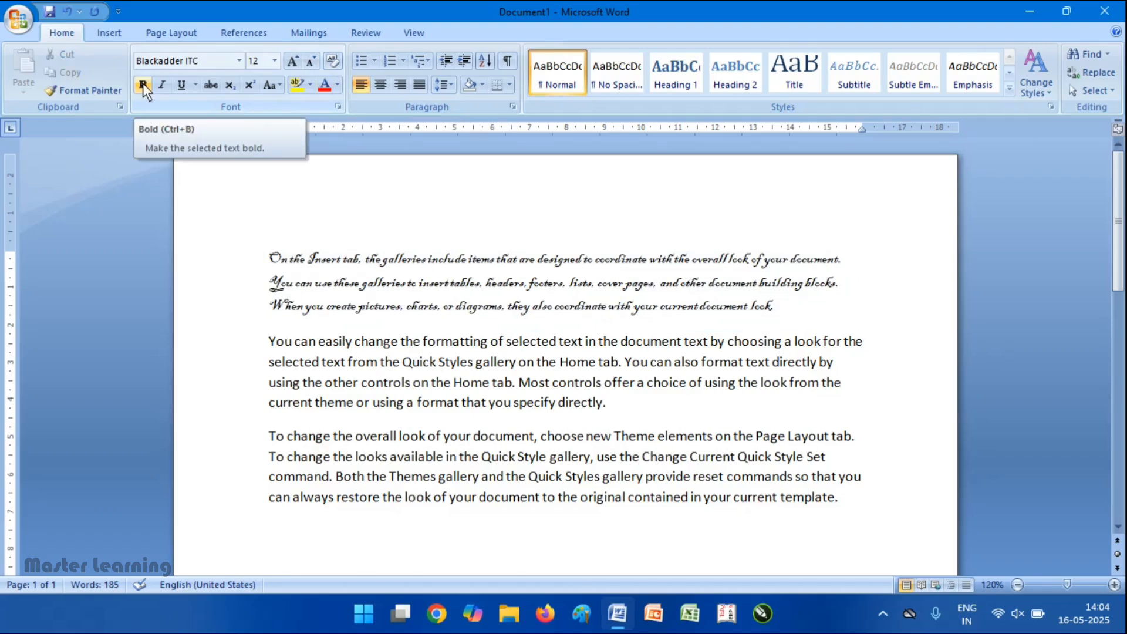
Make the entire first paragraph bold.
{"action": "left_click", "coordinate": [777, 308]}
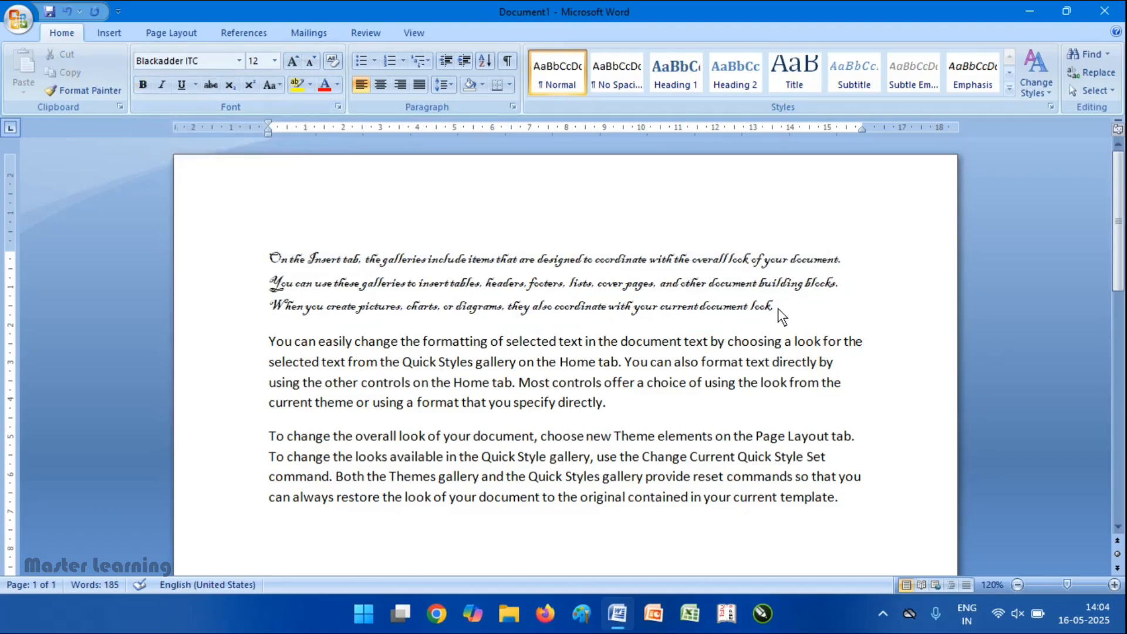
{"action": "left_click_drag", "start_coordinate": [777, 309], "coordinate": [209, 167]}
{"action": "left_click", "coordinate": [143, 84]}
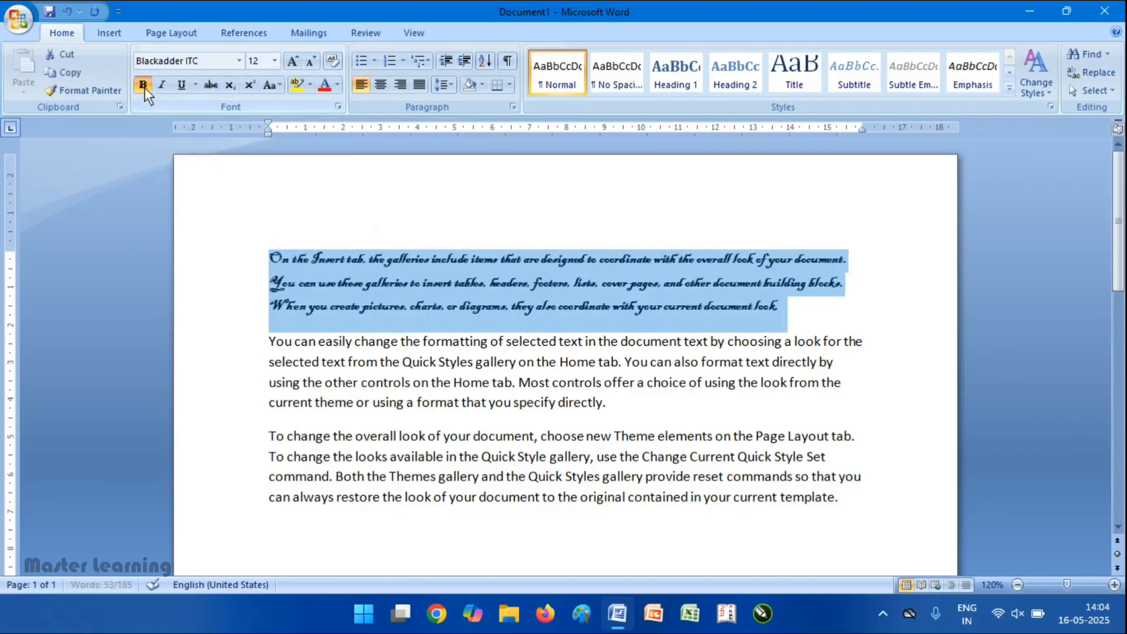
{"action": "left_click", "coordinate": [531, 291]}
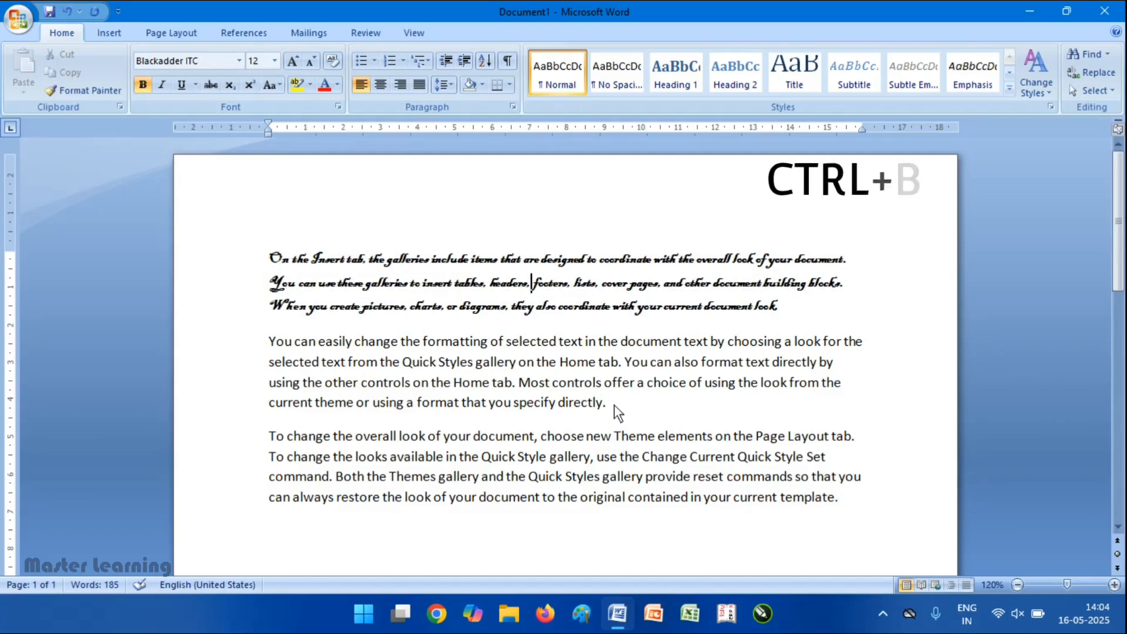
Make the entire second paragraph, beginning "You can easily change the formatting", bold.
{"action": "left_click_drag", "start_coordinate": [614, 404], "coordinate": [266, 346]}
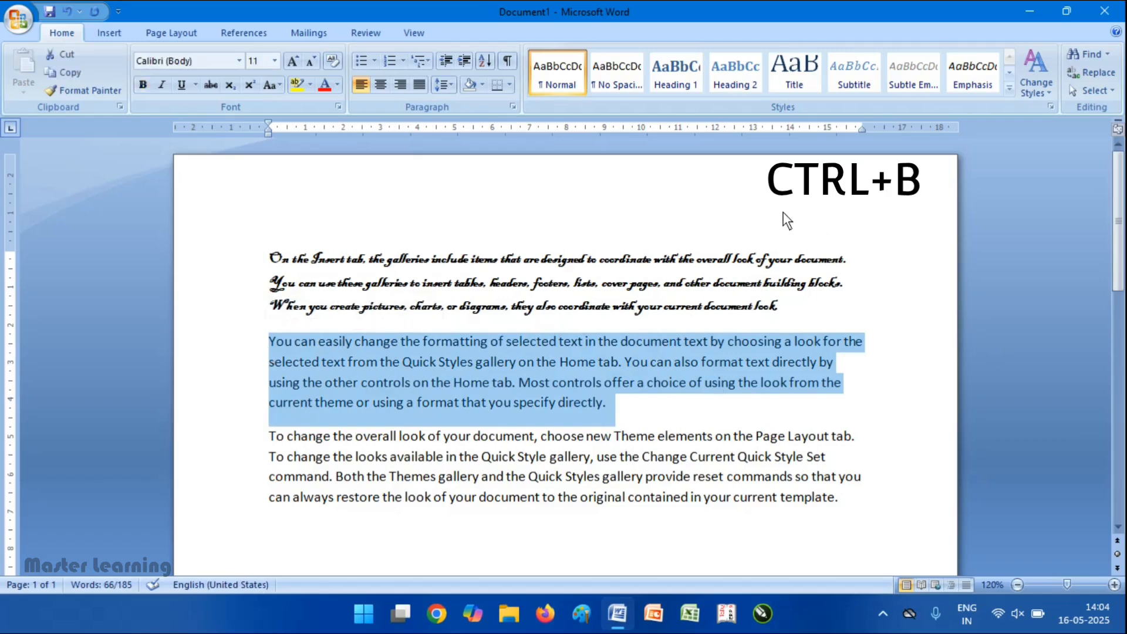
{"action": "key", "text": "ctrl+b"}
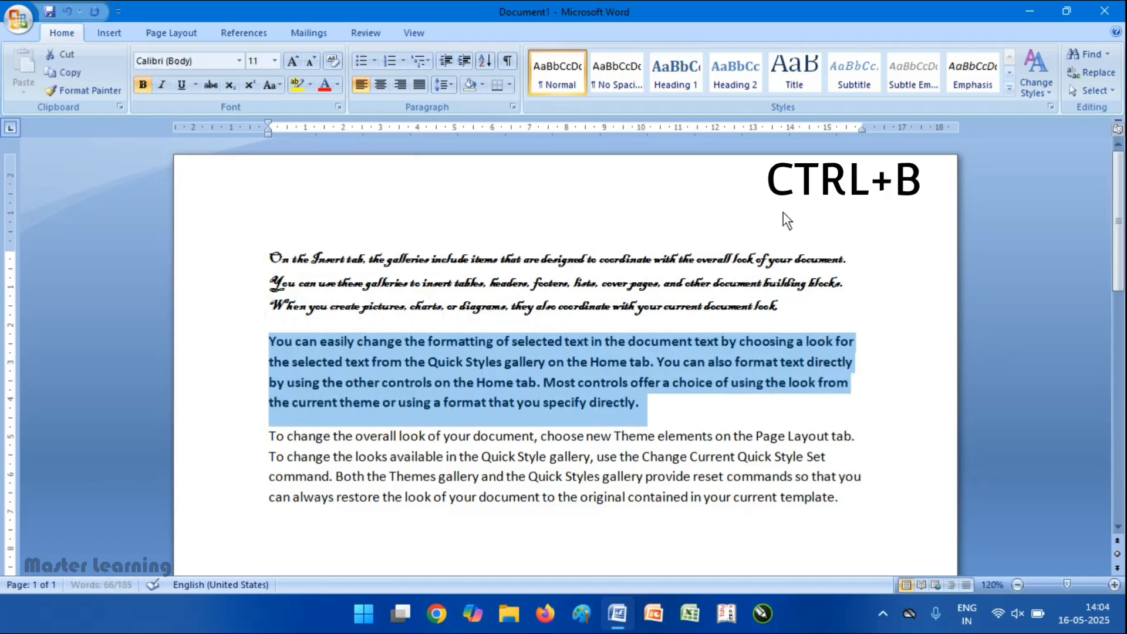
{"action": "left_click", "coordinate": [615, 375]}
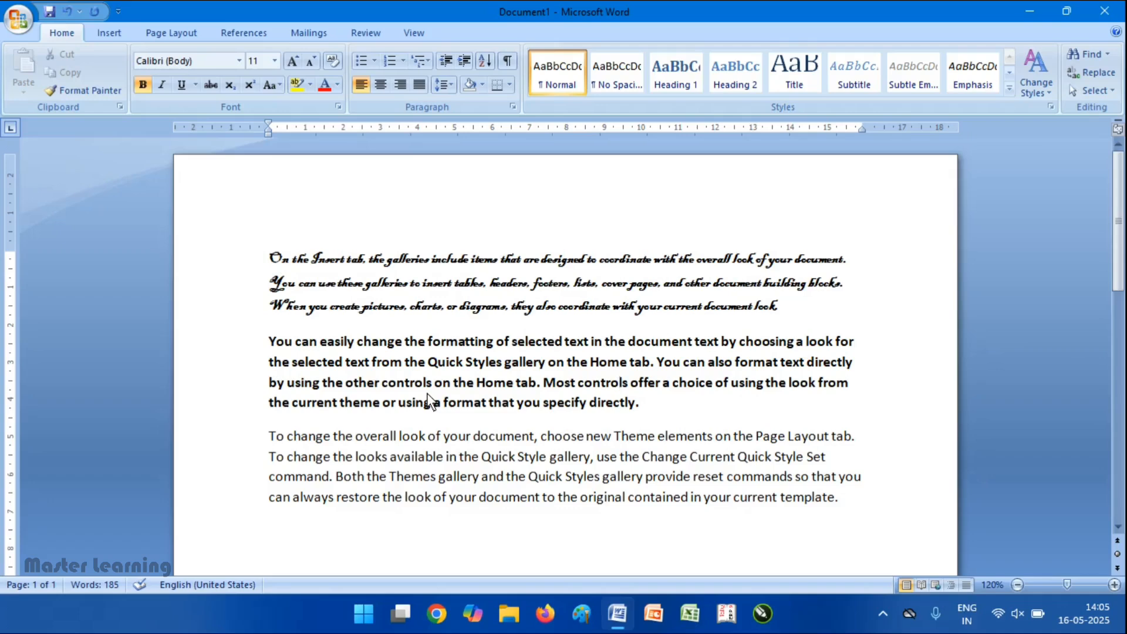
Italicize the entire second paragraph, beginning "You can easily change the formatting".
{"action": "left_click_drag", "start_coordinate": [646, 404], "coordinate": [273, 340]}
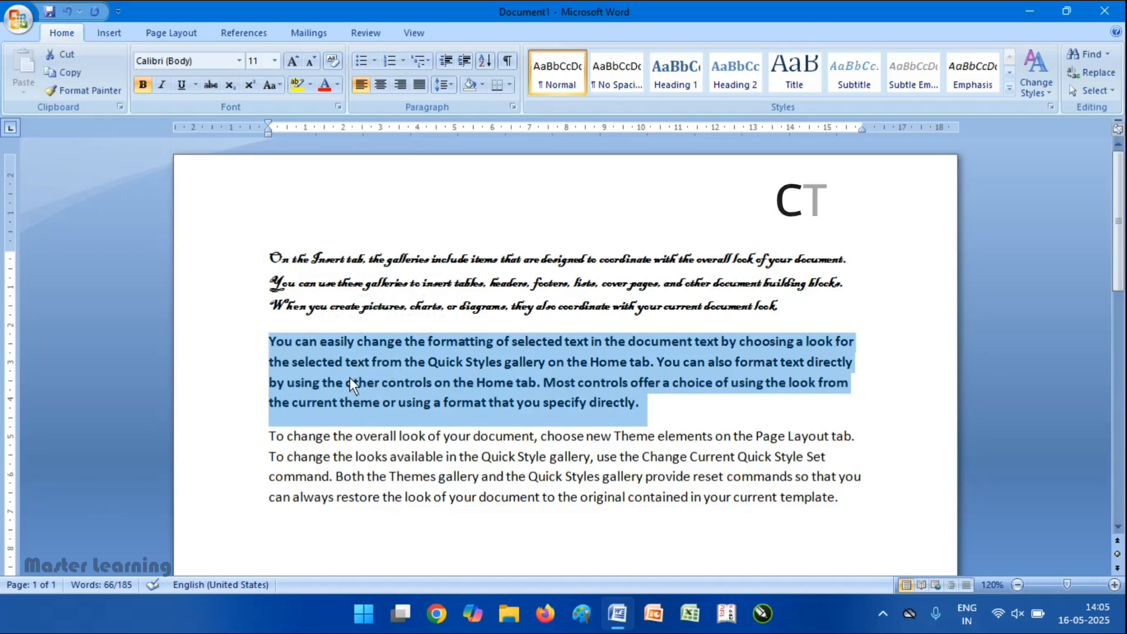
{"action": "left_click", "coordinate": [164, 79]}
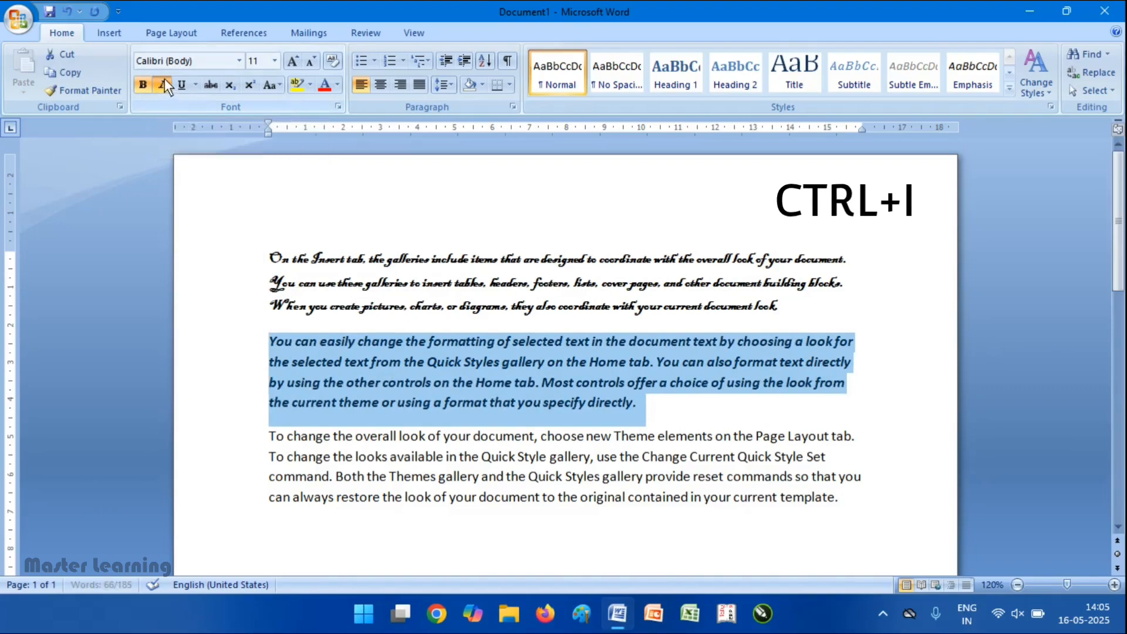
{"action": "left_click", "coordinate": [361, 361]}
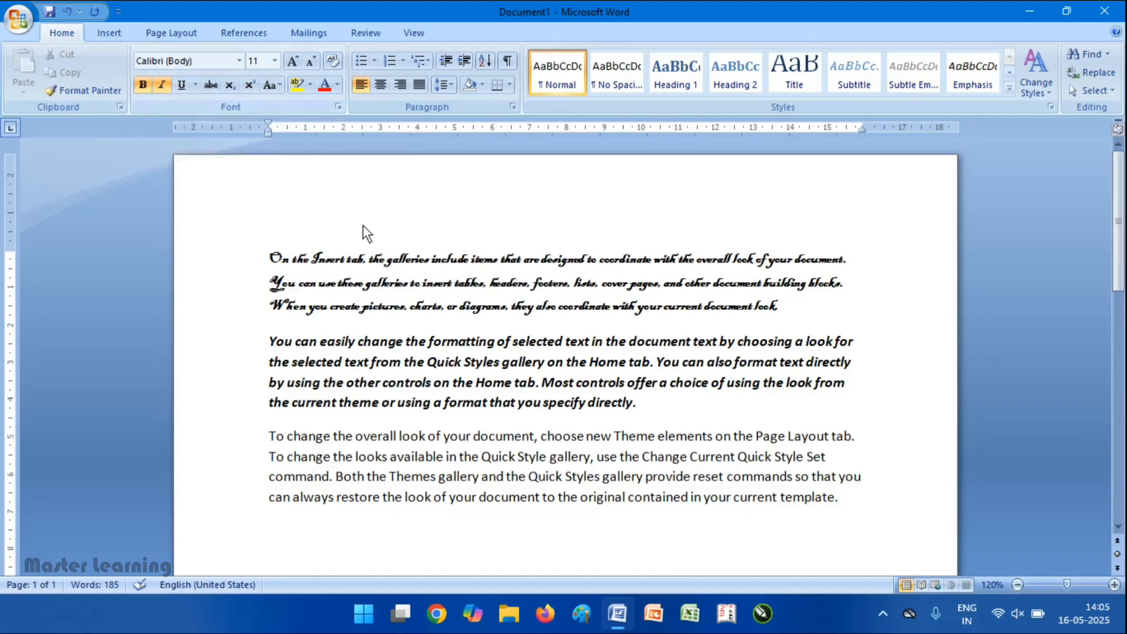
Insert a centered heading line reading "Master Learning" above the first paragraph.
{"action": "left_click", "coordinate": [266, 256]}
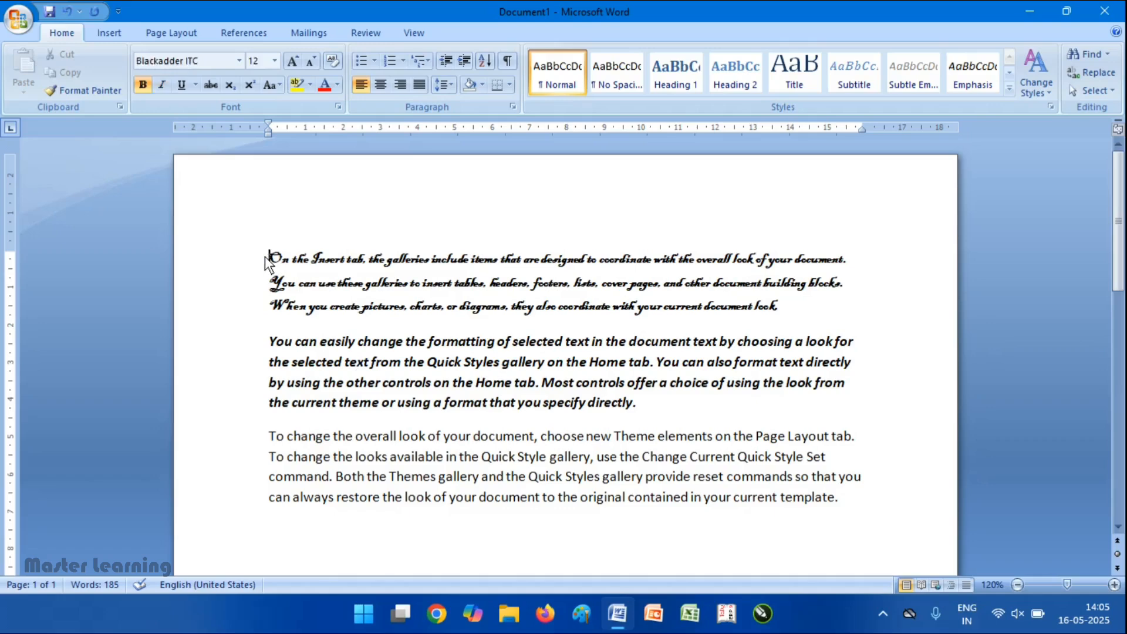
{"action": "key", "text": "Return"}
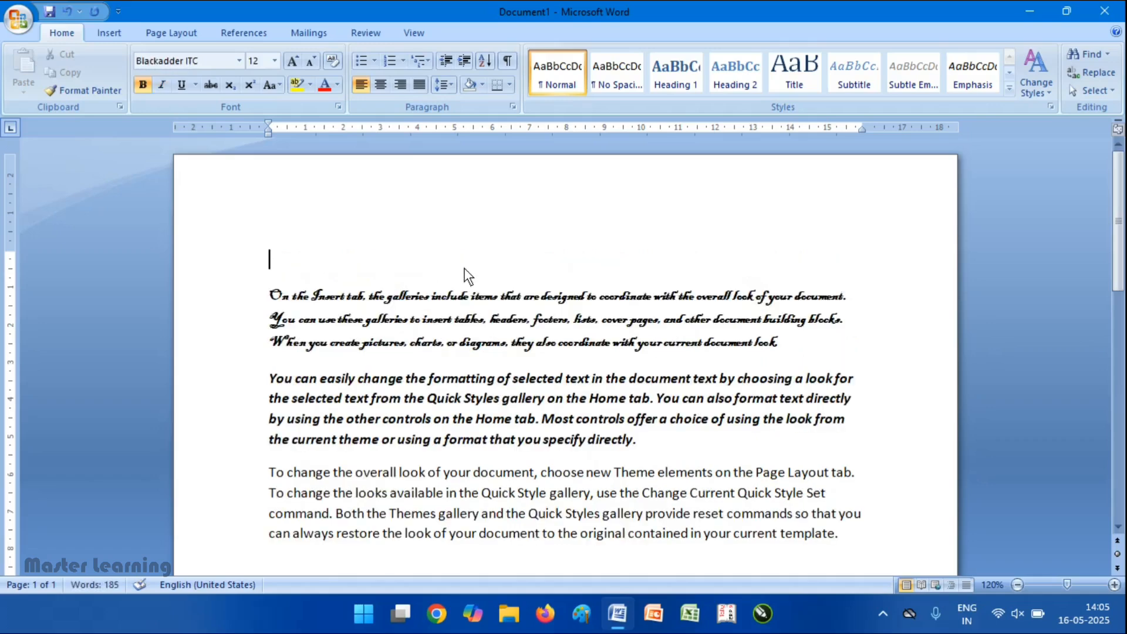
{"action": "key", "text": "ctrl+e"}
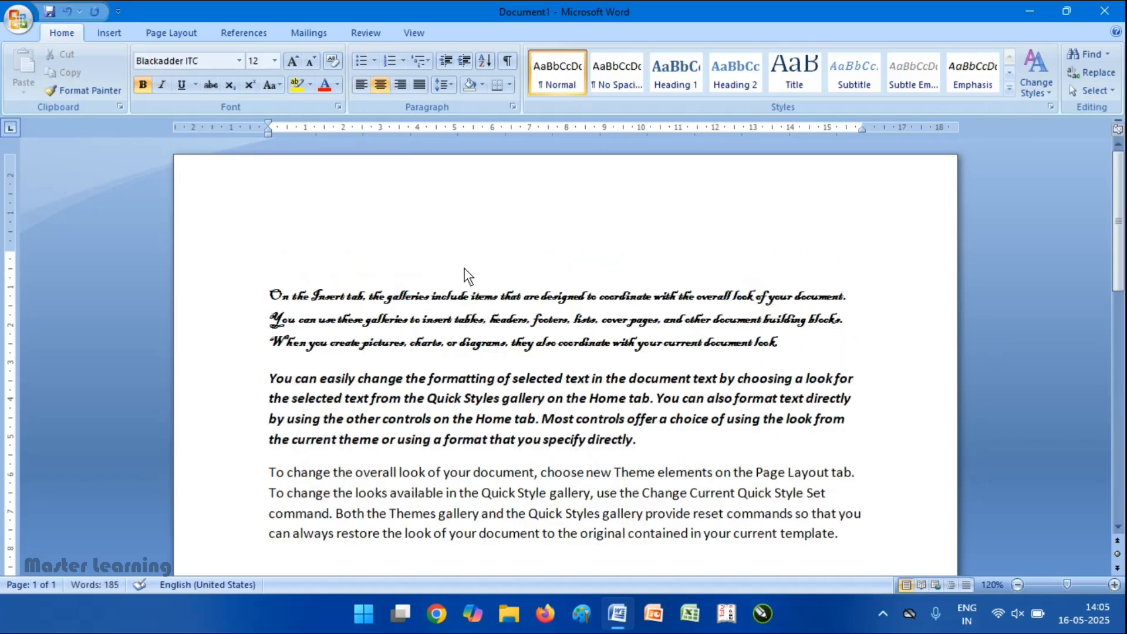
{"action": "type", "text": "Maste"}
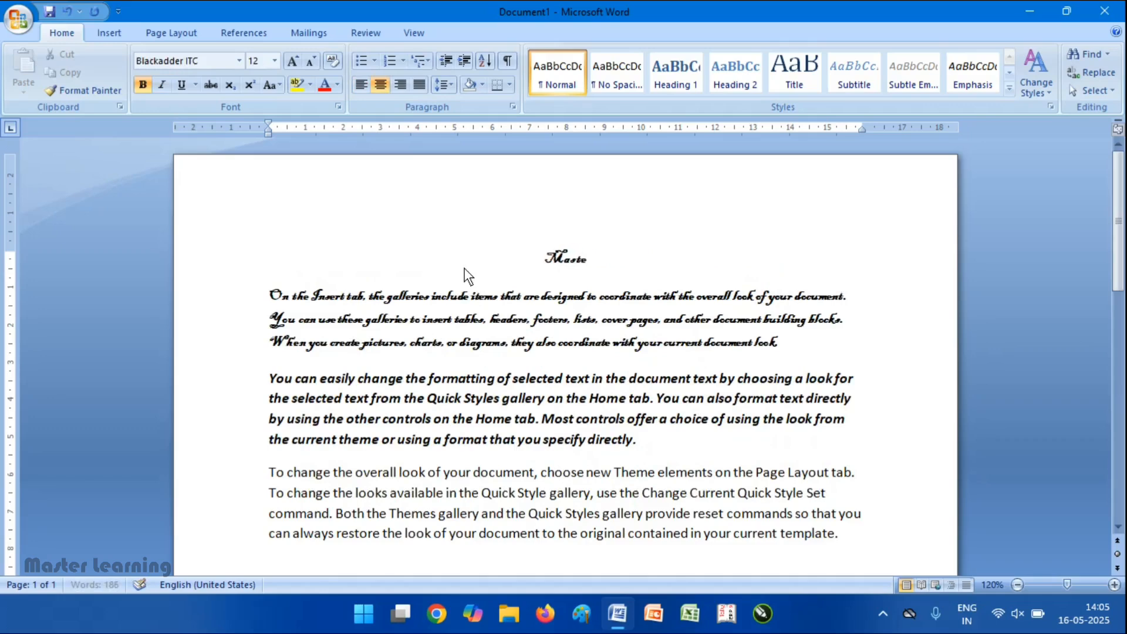
{"action": "type", "text": "r L"}
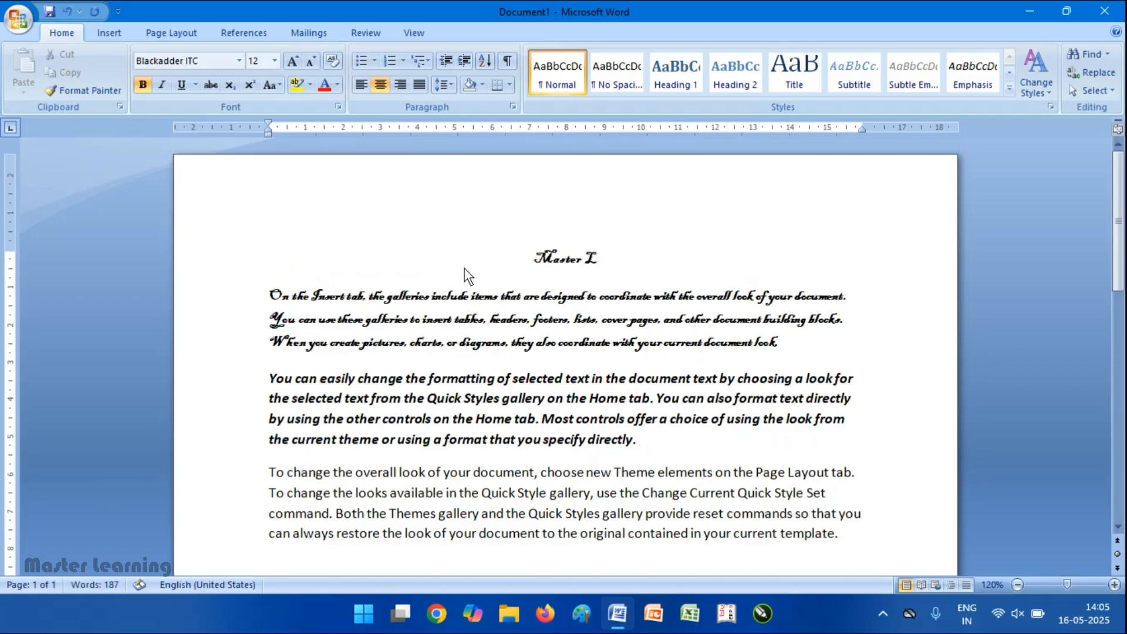
{"action": "type", "text": "earning"}
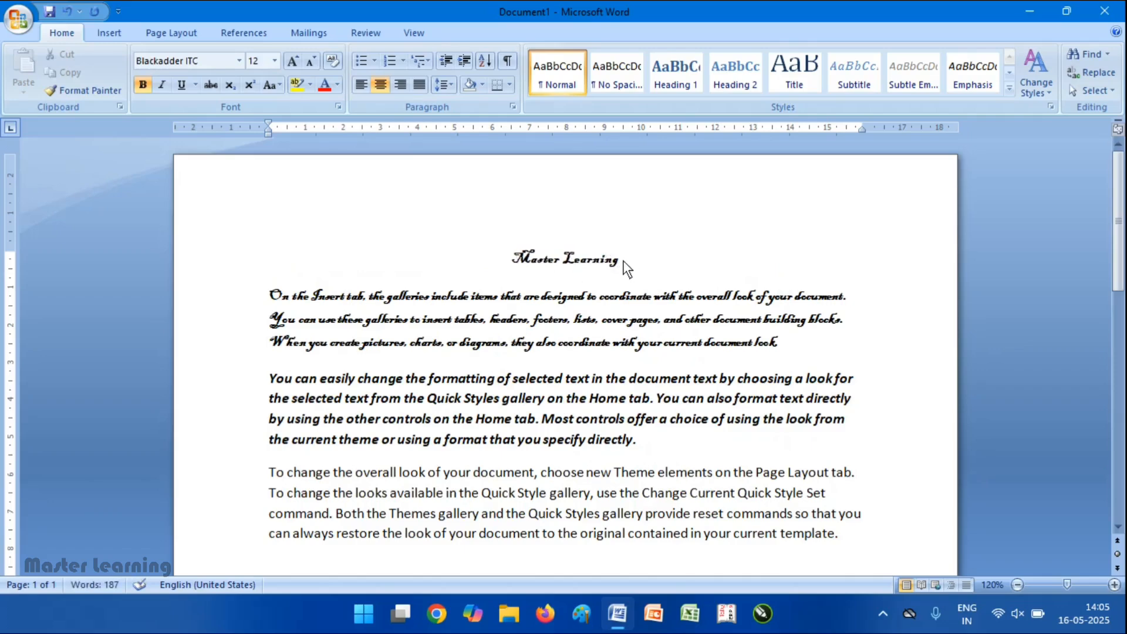
Change the font of the "Master Learning" heading to Arial Black.
{"action": "left_click_drag", "start_coordinate": [623, 259], "coordinate": [524, 249]}
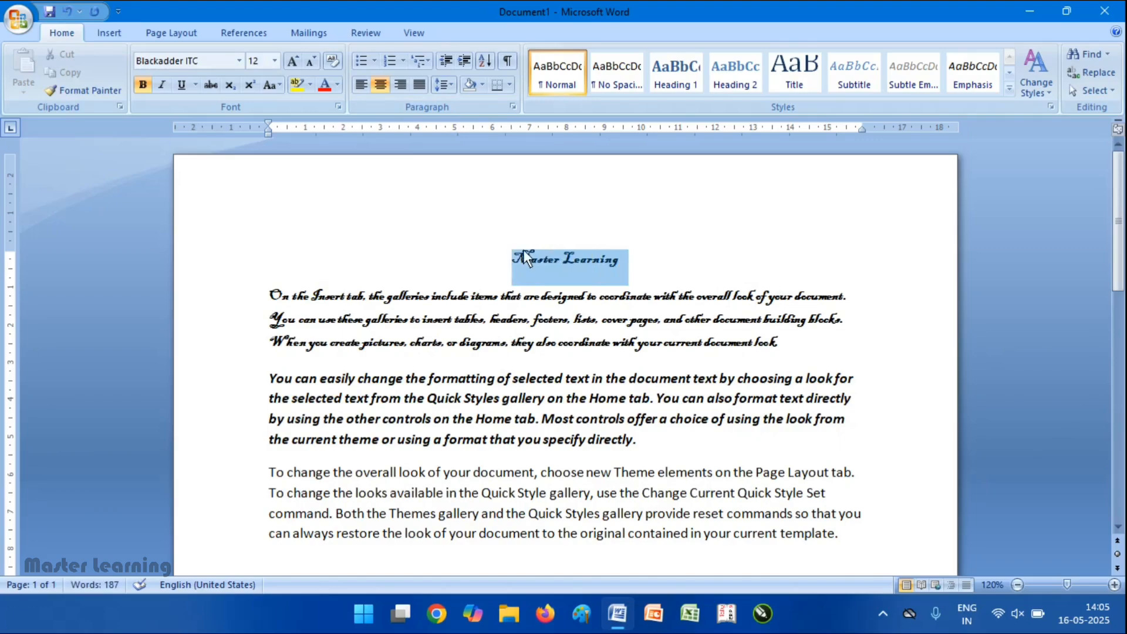
{"action": "left_click", "coordinate": [238, 59]}
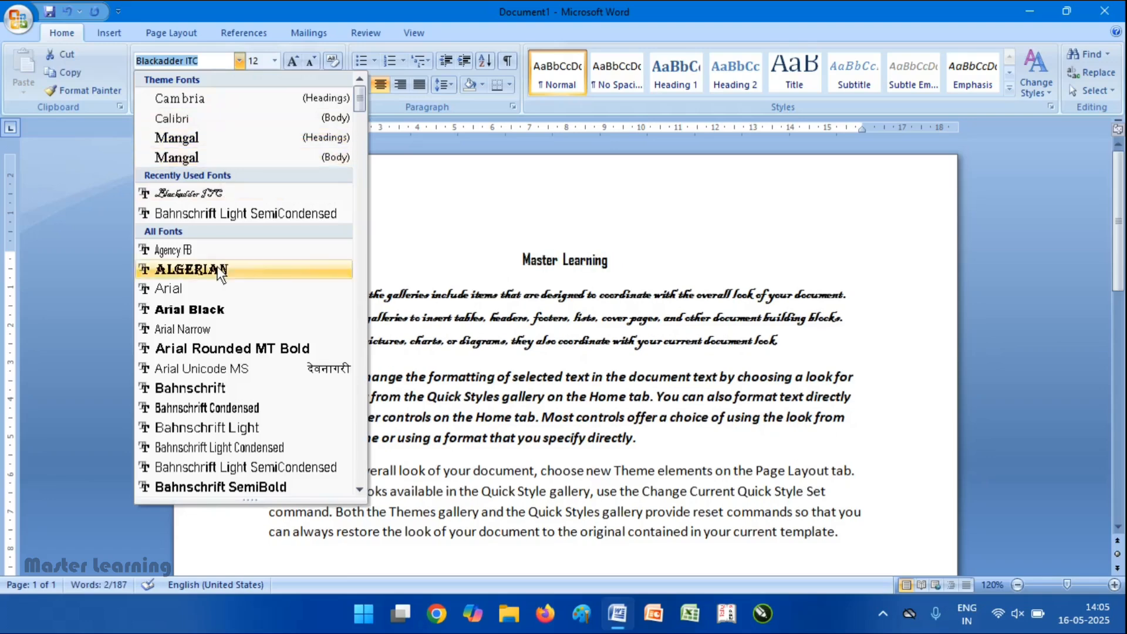
{"action": "left_click", "coordinate": [216, 308]}
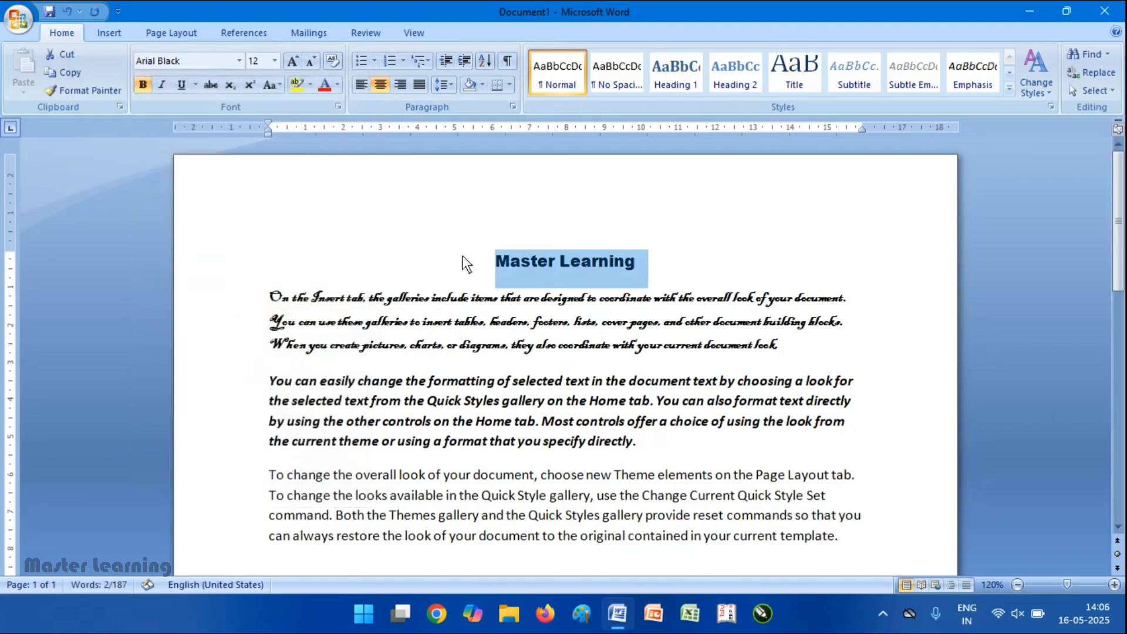
{"action": "left_click", "coordinate": [542, 275]}
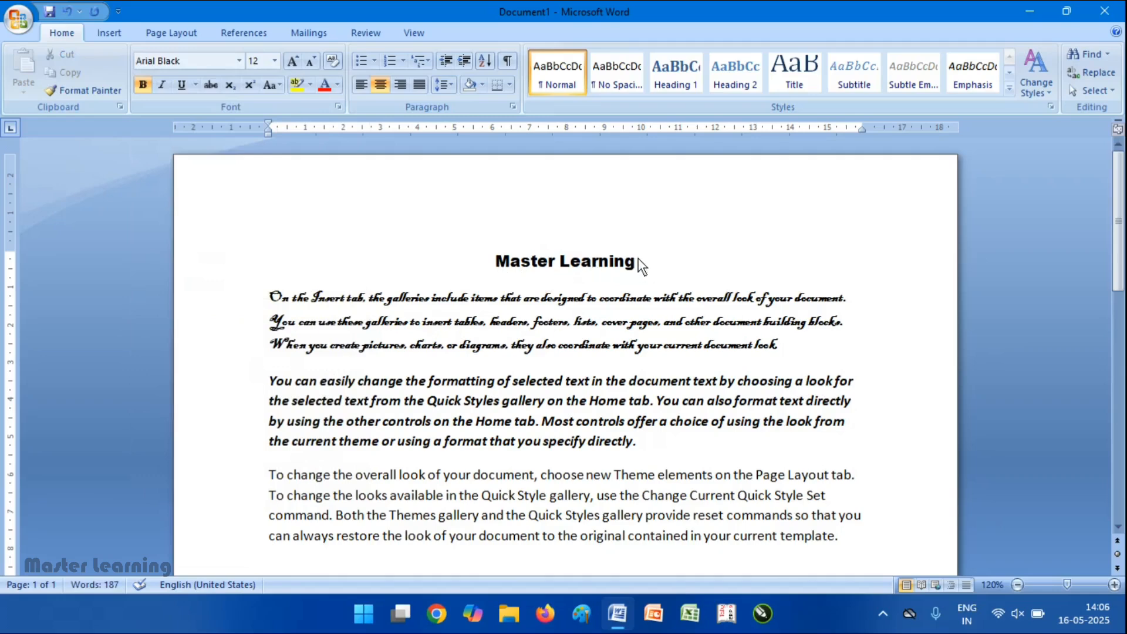
Underline the "Master Learning" heading and switch its underline style to a double line.
{"action": "left_click_drag", "start_coordinate": [636, 263], "coordinate": [510, 263]}
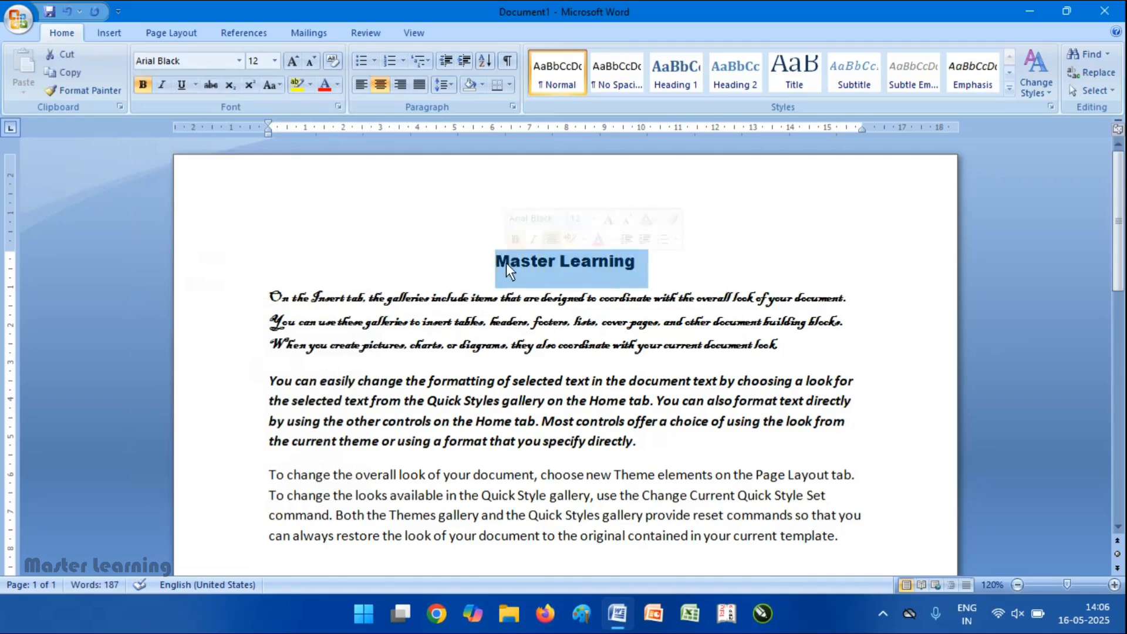
{"action": "left_click", "coordinate": [181, 84]}
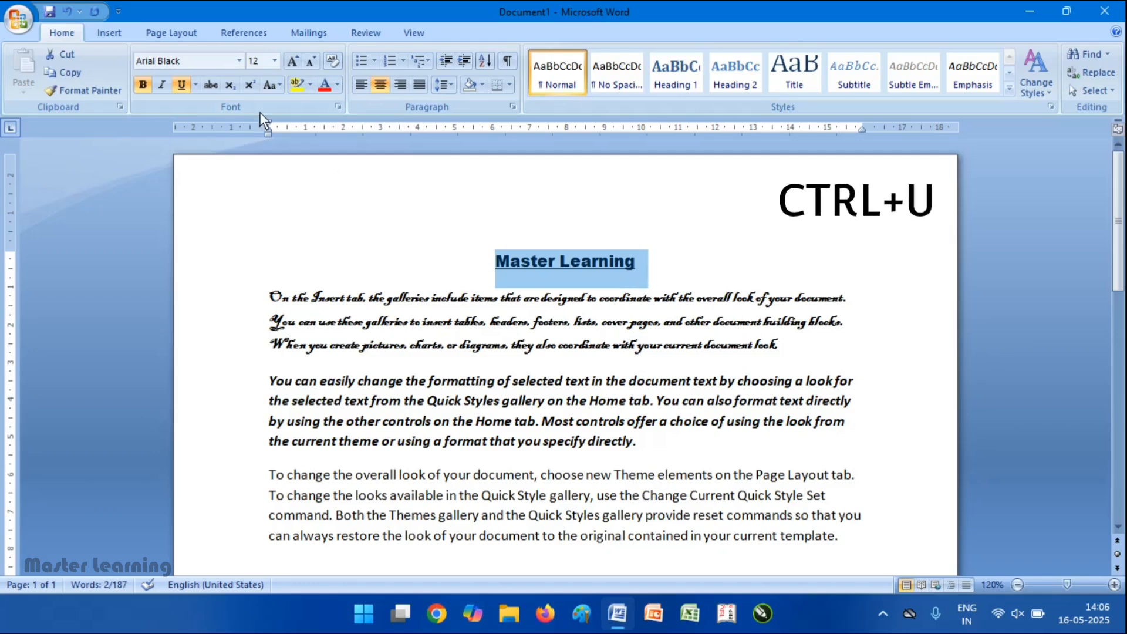
{"action": "left_click", "coordinate": [196, 82]}
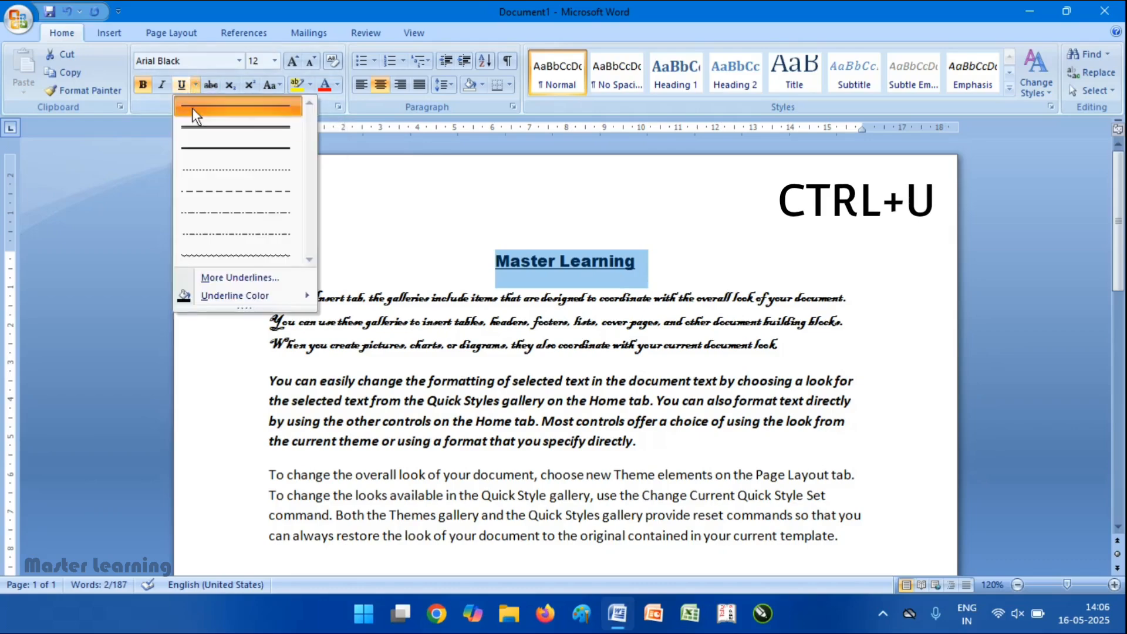
{"action": "left_click", "coordinate": [217, 130]}
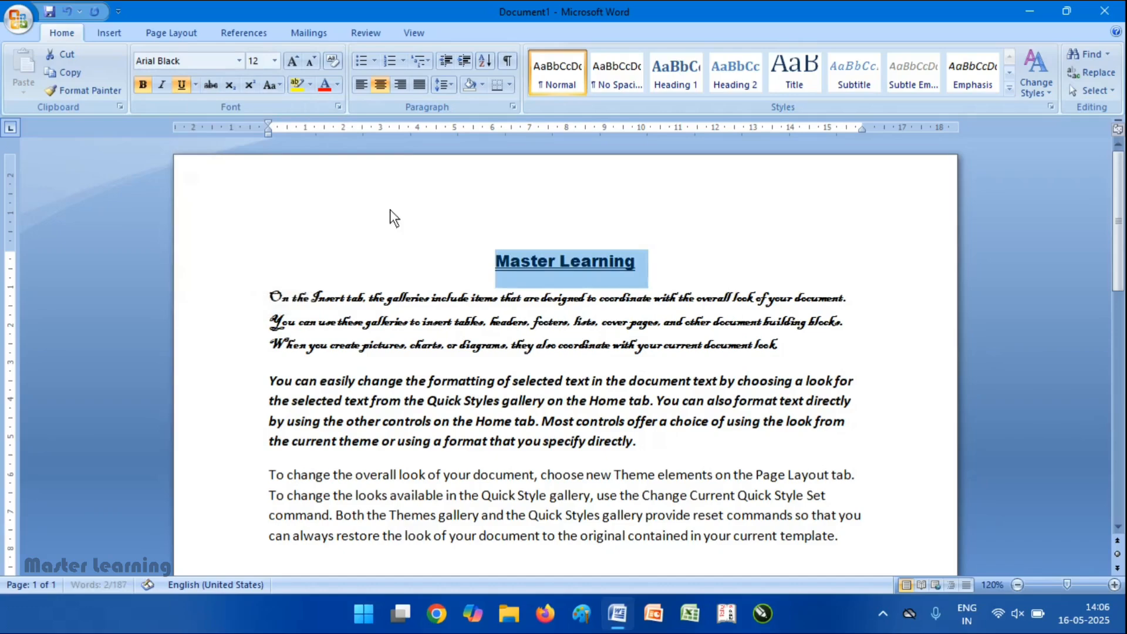
Set the underline color of the "Master Learning" heading to the standard red.
{"action": "left_click", "coordinate": [198, 84]}
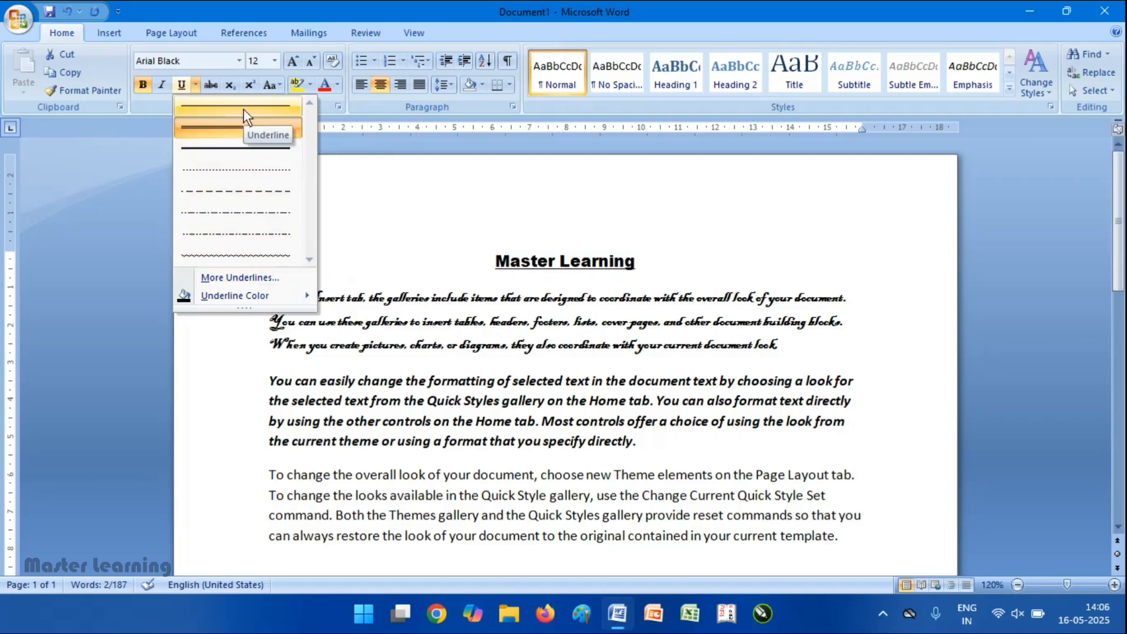
{"action": "mouse_move", "coordinate": [222, 300]}
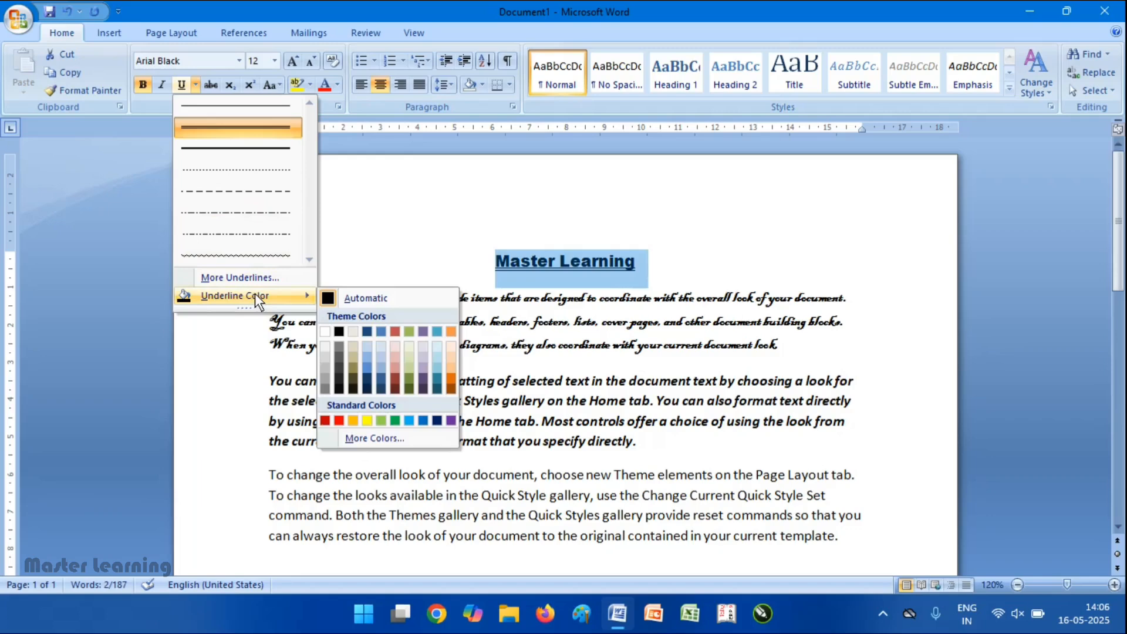
{"action": "left_click", "coordinate": [339, 420]}
{"action": "left_click", "coordinate": [532, 322]}
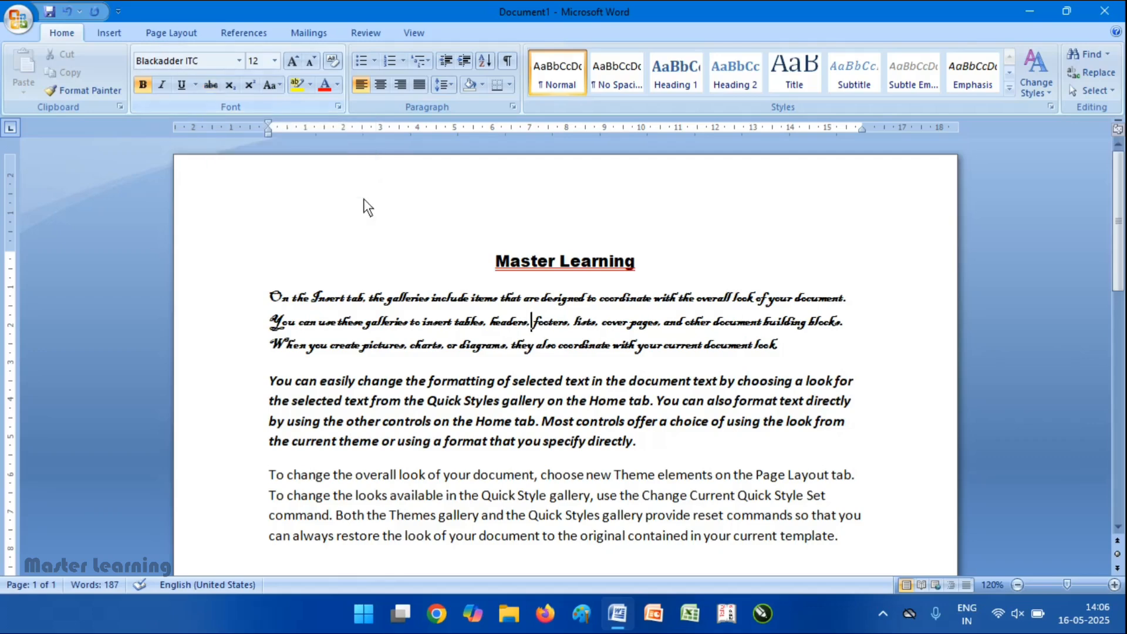
Apply strikethrough to the word "Master" in the heading.
{"action": "left_click", "coordinate": [495, 259]}
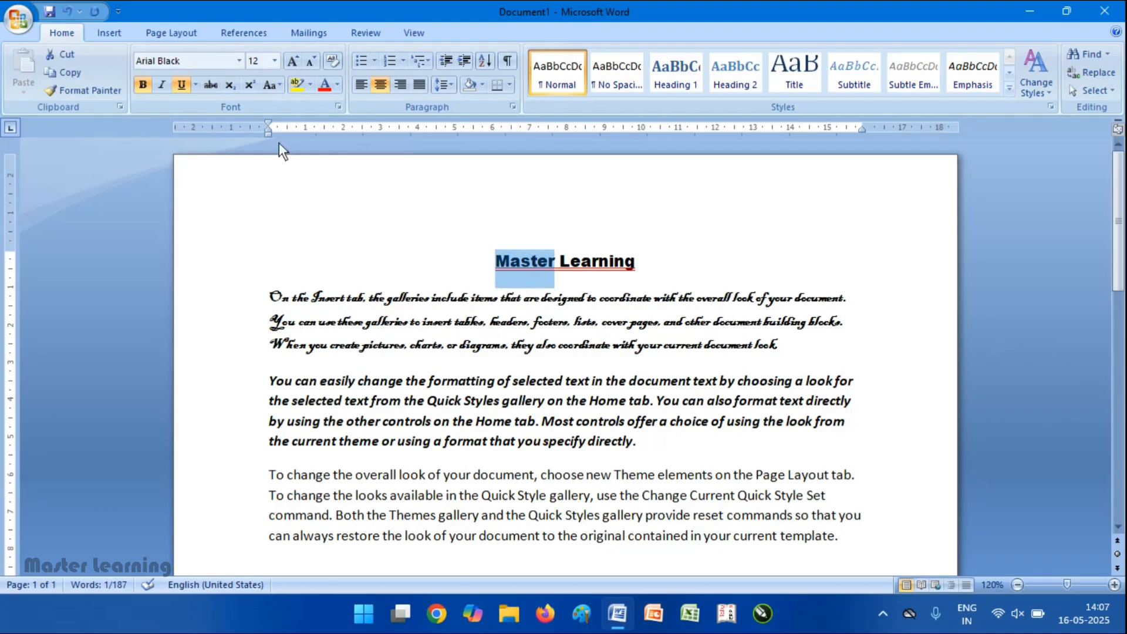
{"action": "left_click", "coordinate": [212, 84]}
Insert the word "Computer" between "Master" and "Learning" in the heading, without strikethrough.
{"action": "left_click", "coordinate": [555, 261]}
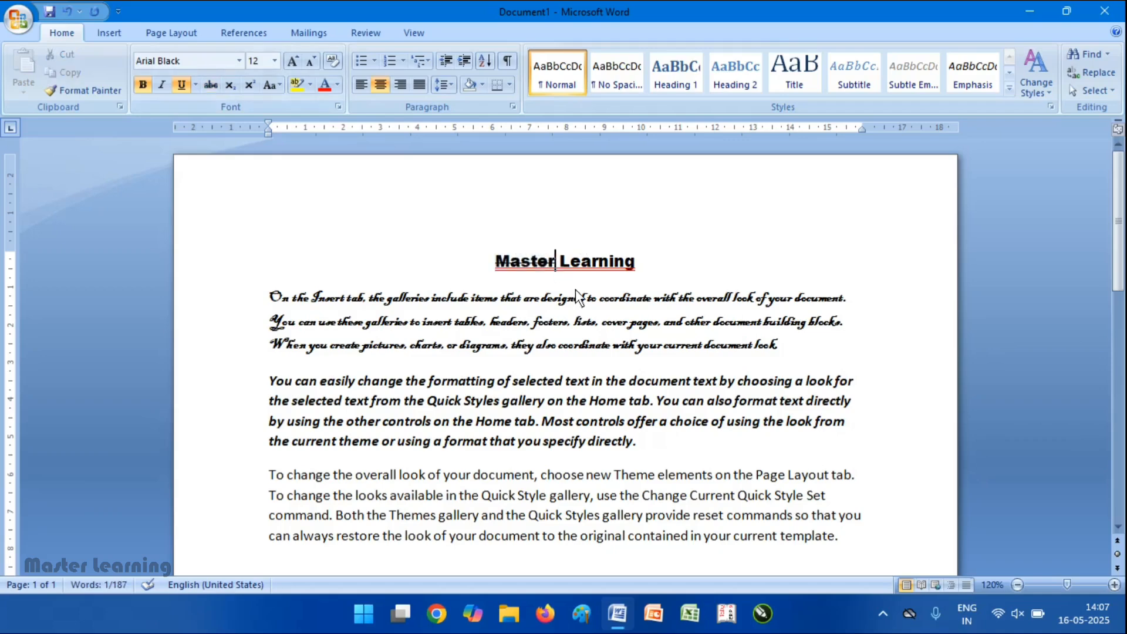
{"action": "key", "text": "Right"}
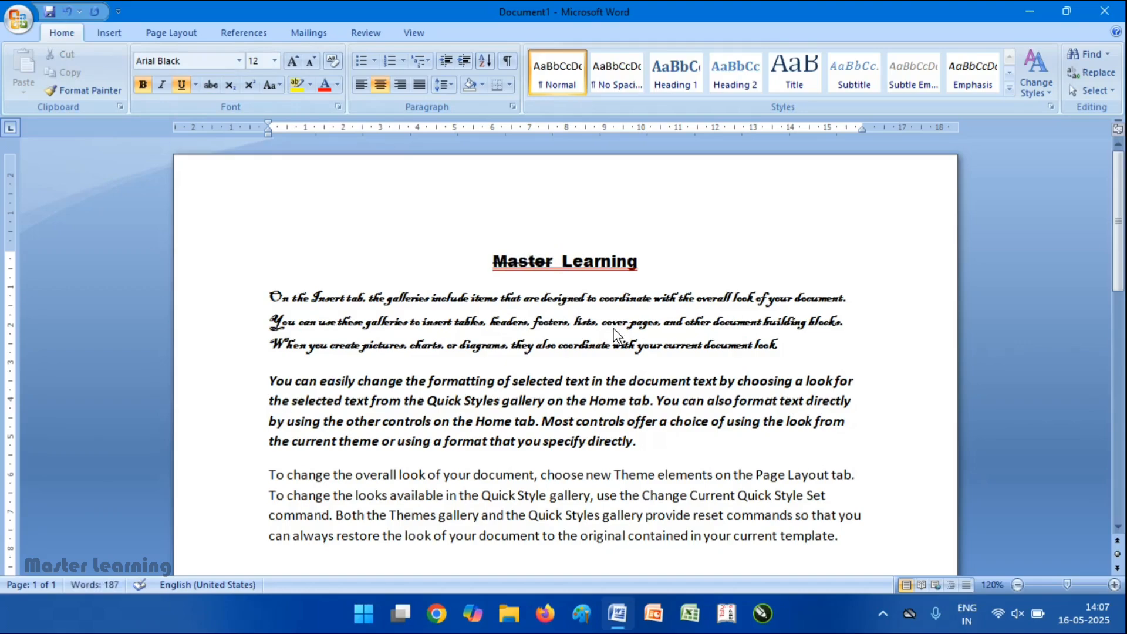
{"action": "type", "text": "Comp"}
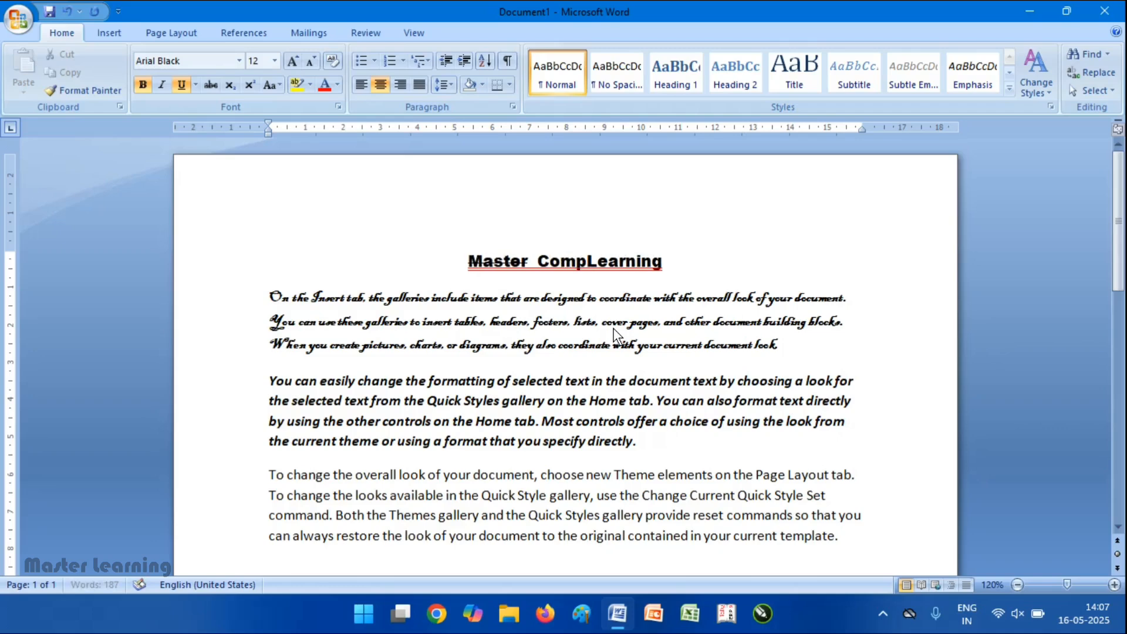
{"action": "type", "text": "uter"}
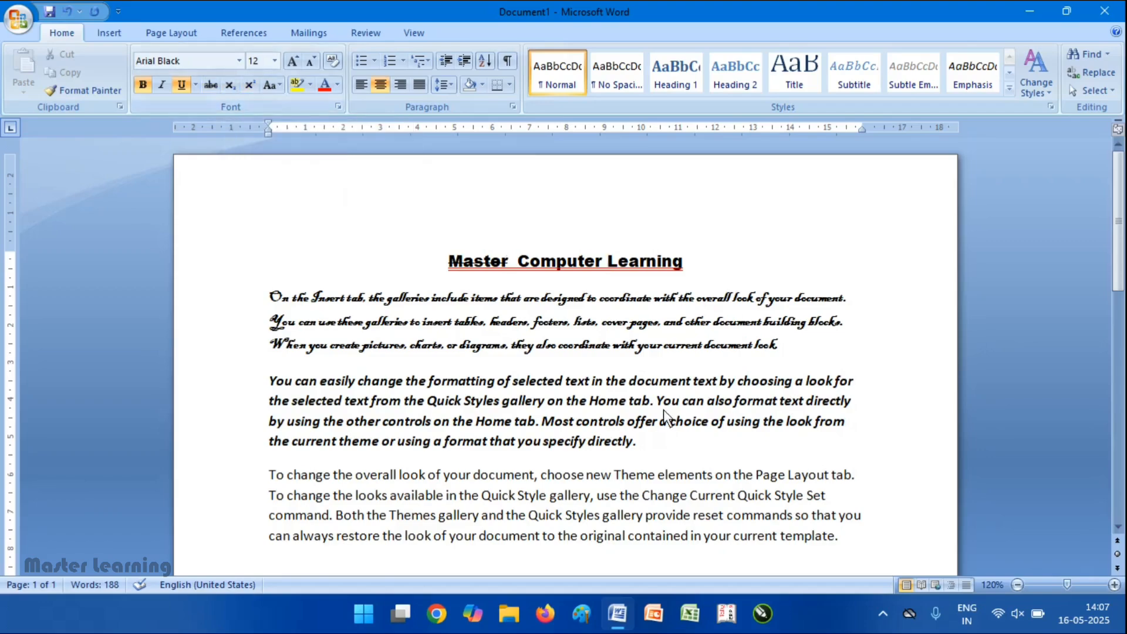
Write the formula CO₂ on the empty line below the last paragraph, with the 2 as subscript.
{"action": "scroll", "coordinate": [664, 410], "scroll_direction": "down", "scroll_amount": 5}
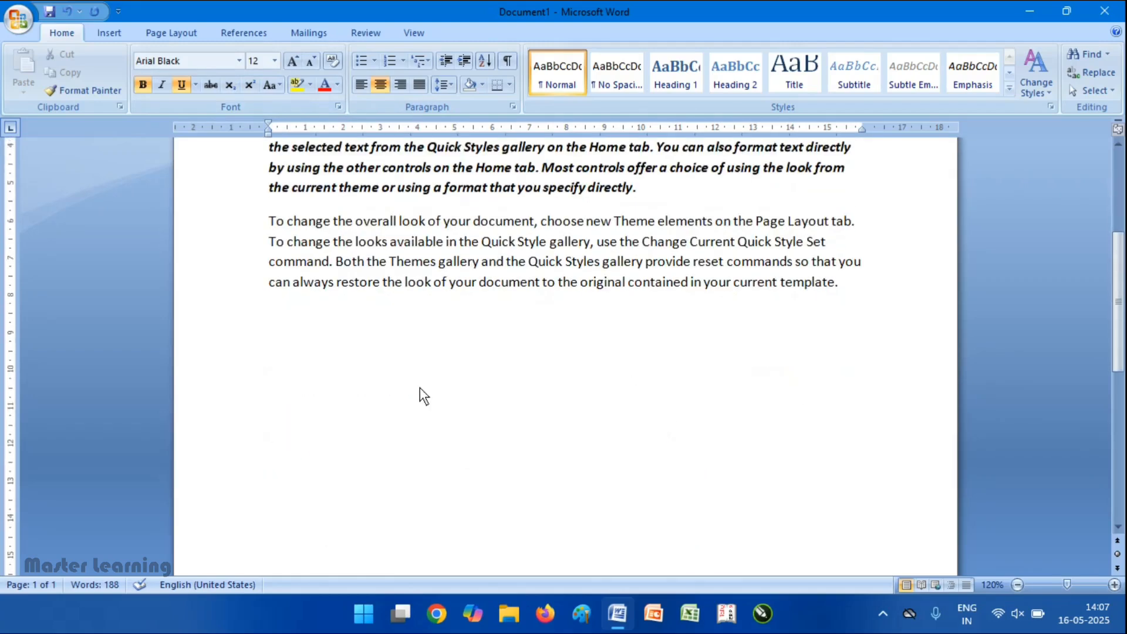
{"action": "left_click", "coordinate": [420, 388]}
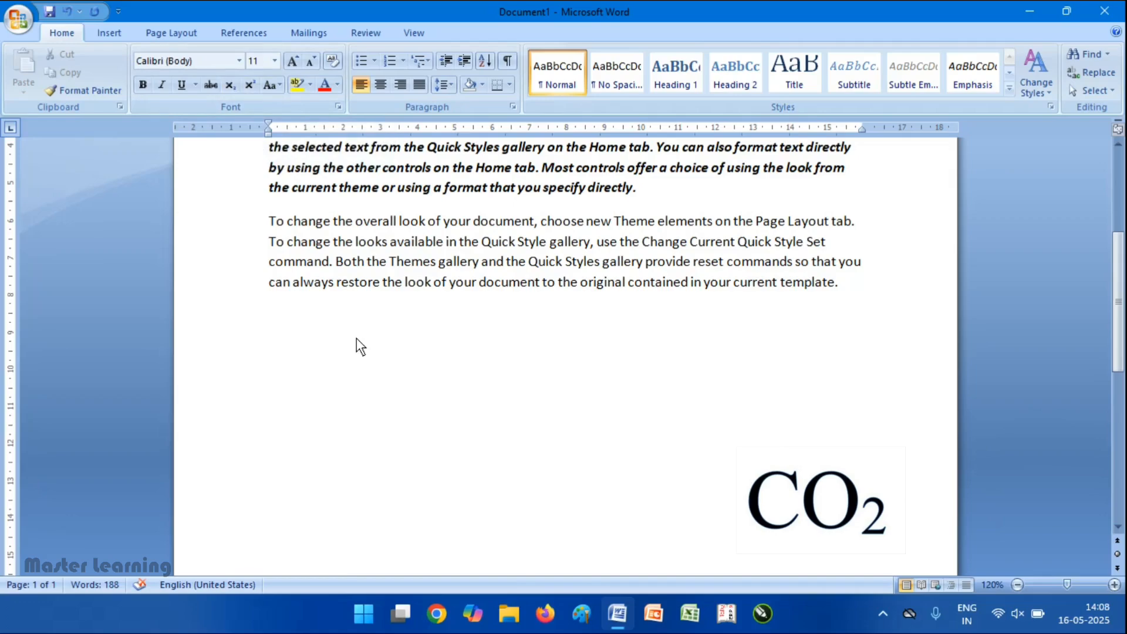
{"action": "type", "text": "CO2"}
{"action": "key", "text": "BackSpace"}
{"action": "left_click", "coordinate": [232, 87]}
{"action": "type", "text": "2"}
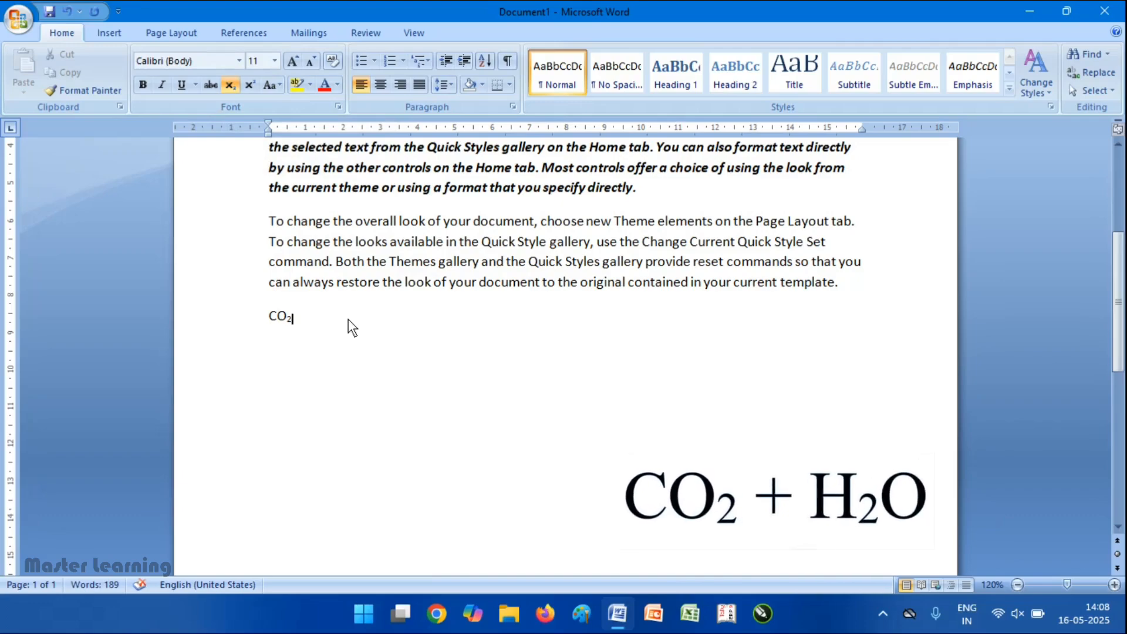
Extend the formula after CO₂ with +H₂O, making only the 2 subscript and the O normal text.
{"action": "left_click", "coordinate": [231, 84]}
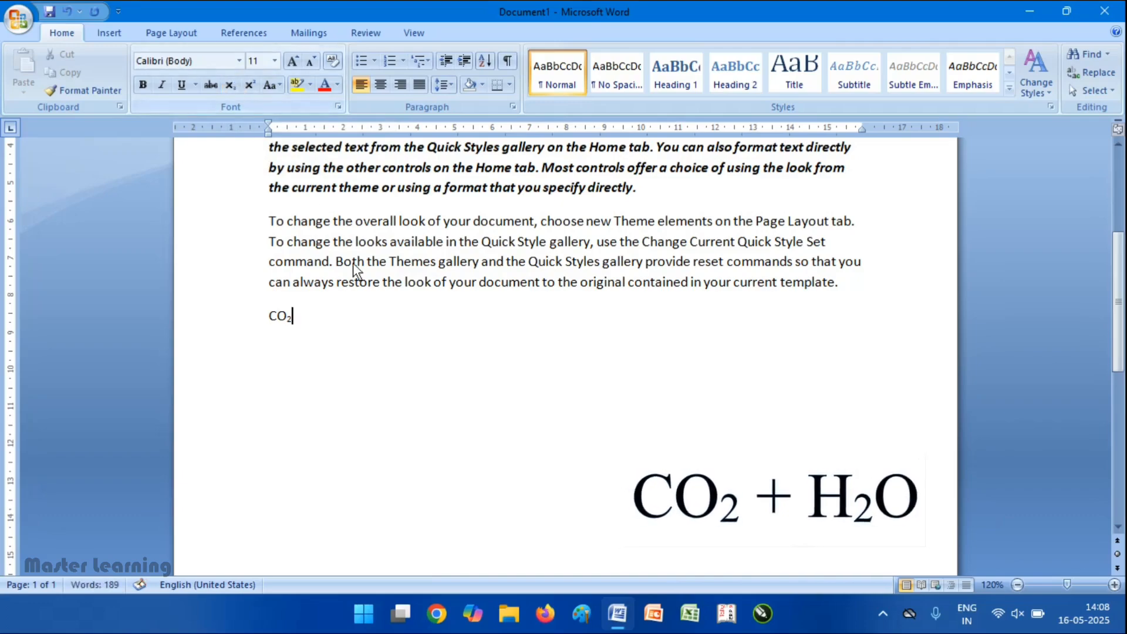
{"action": "type", "text": "+H"}
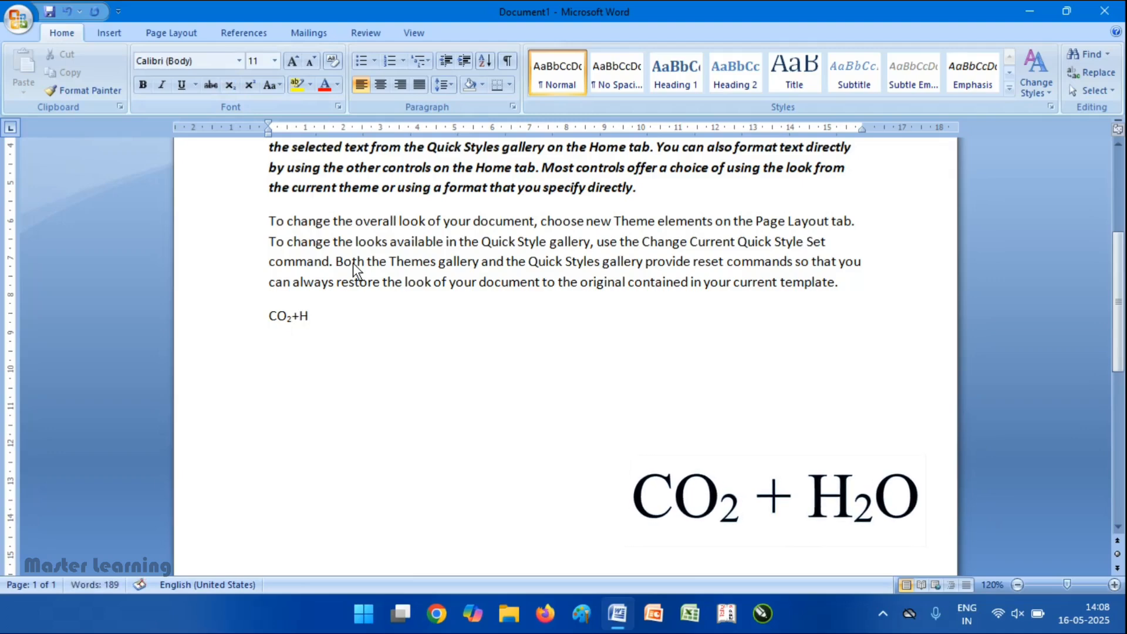
{"action": "left_click", "coordinate": [234, 83]}
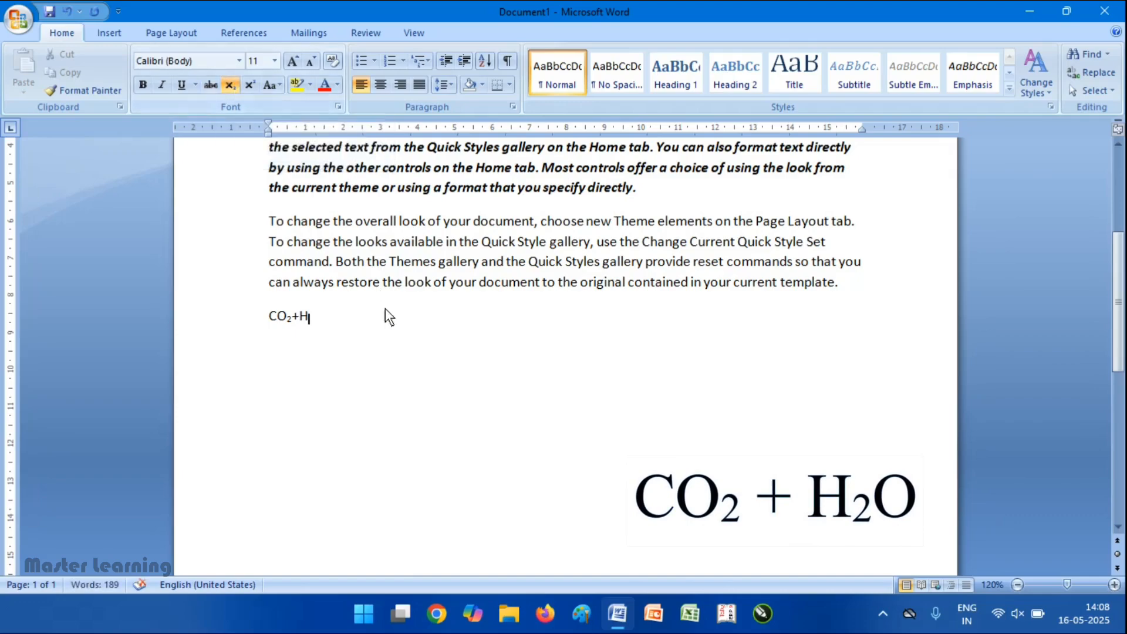
{"action": "type", "text": "2o"}
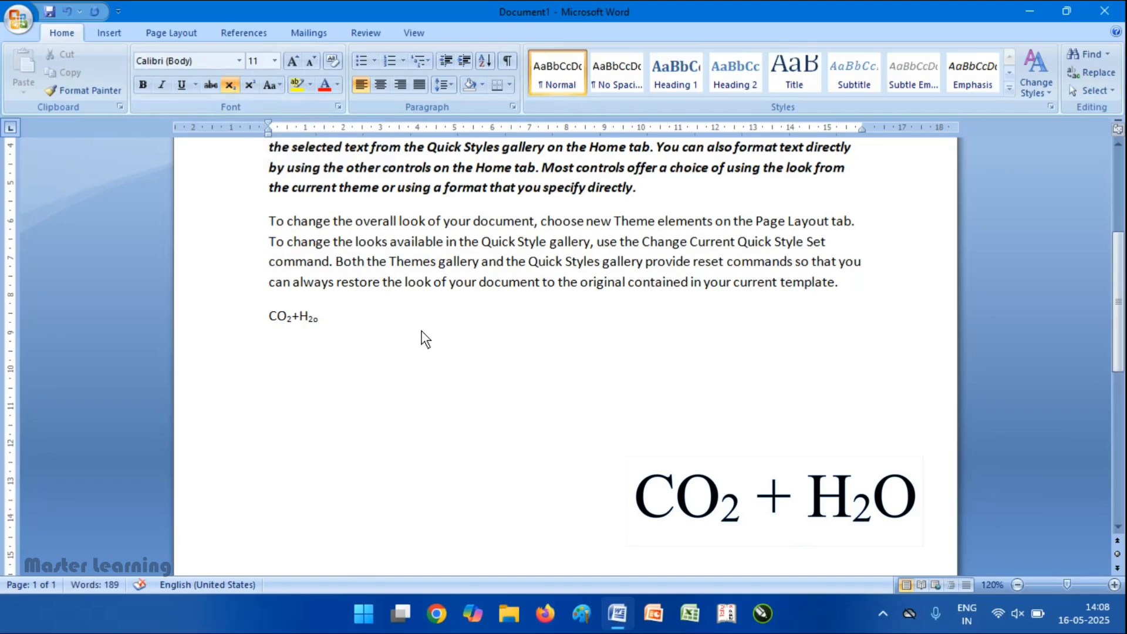
{"action": "key", "text": "BackSpace"}
{"action": "left_click", "coordinate": [230, 85]}
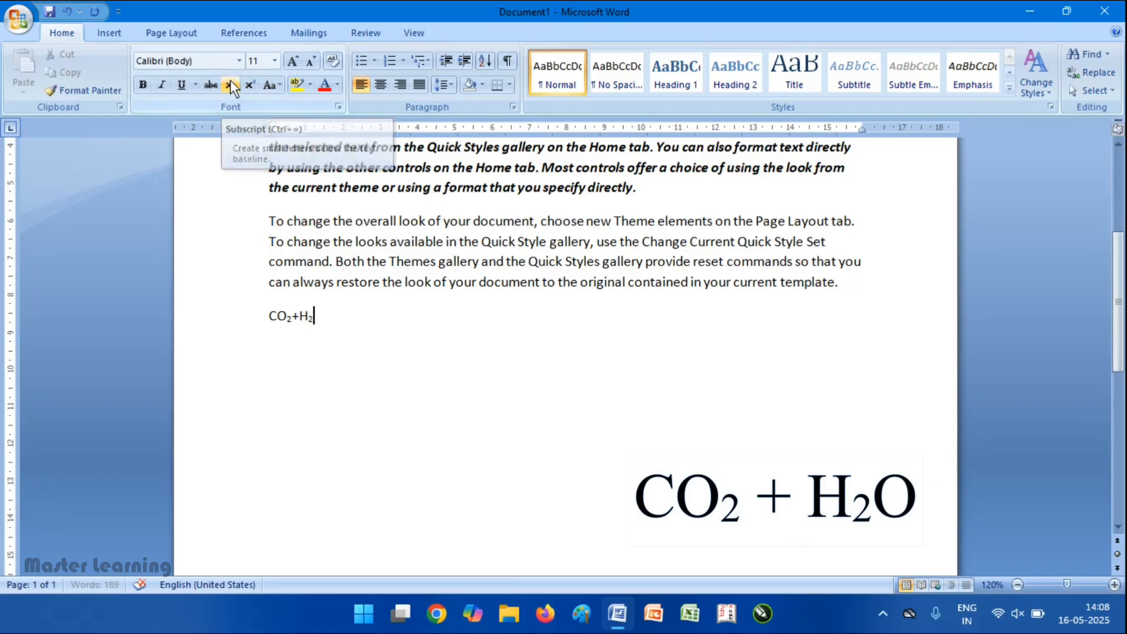
{"action": "type", "text": "O"}
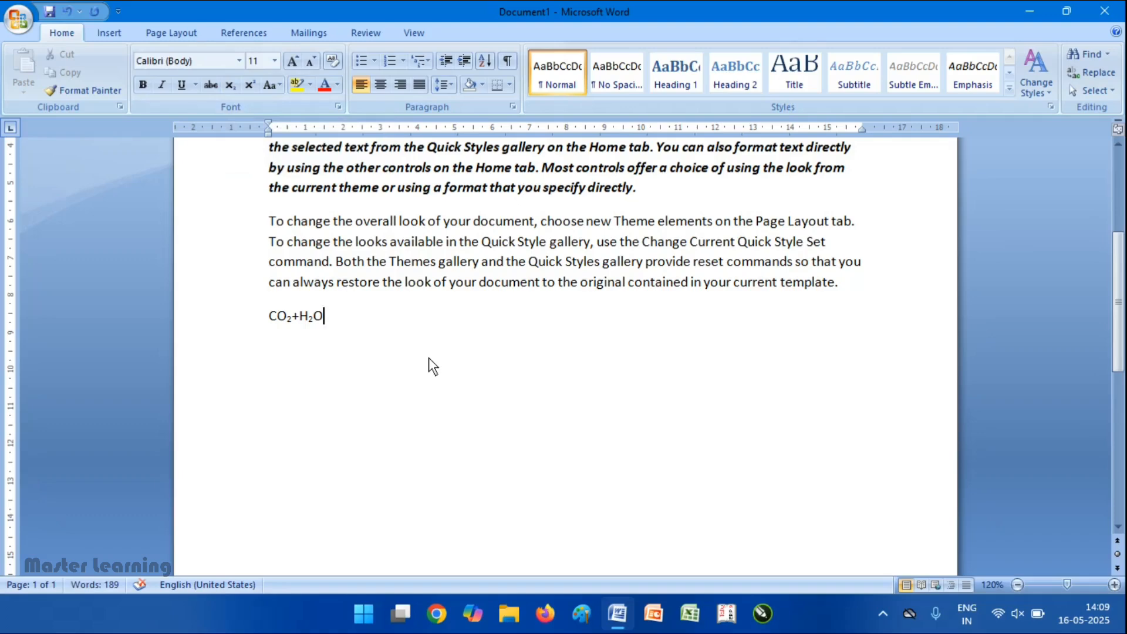
Write the expression A²+B² on a new line below the chemical formula, with both 2s as superscript.
{"action": "key", "text": "Return"}
{"action": "type", "text": "A"}
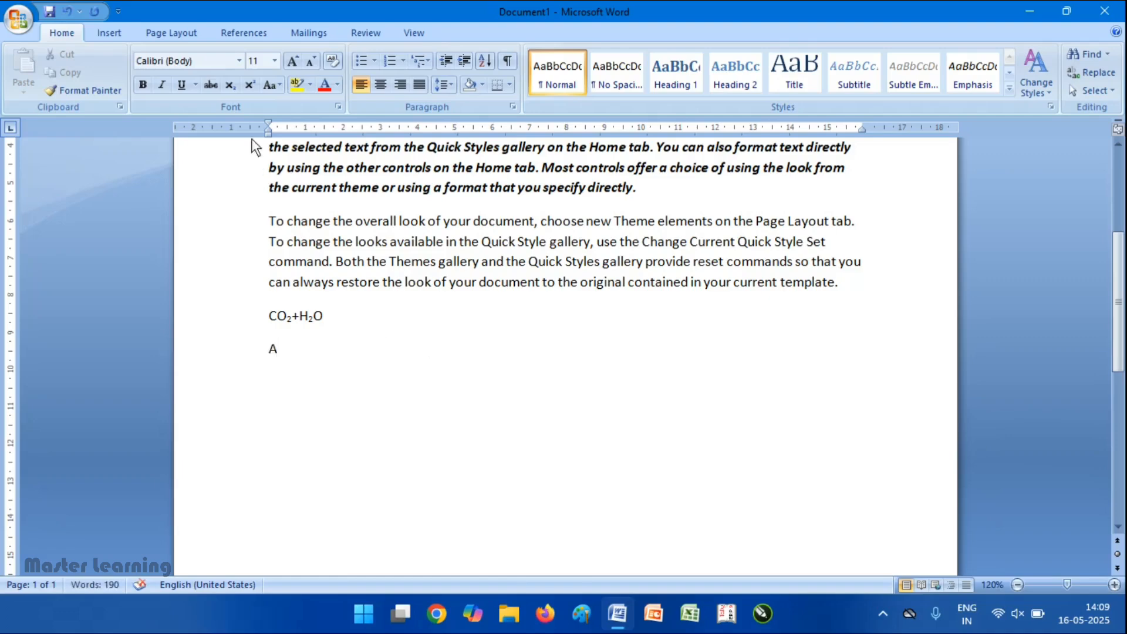
{"action": "left_click", "coordinate": [251, 82]}
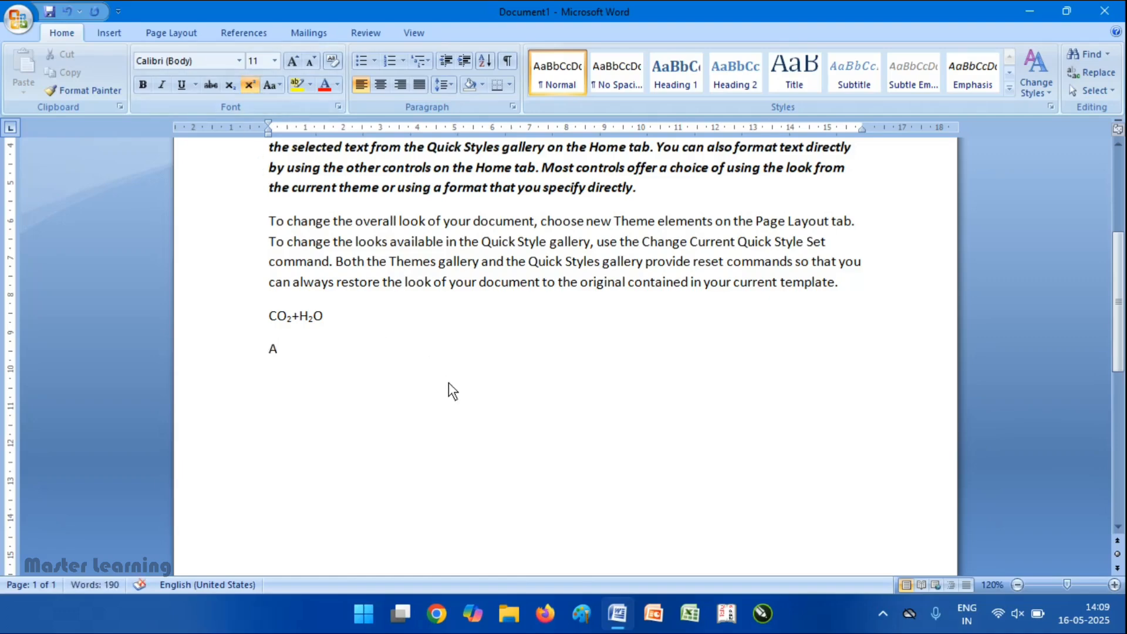
{"action": "type", "text": "2"}
{"action": "left_click", "coordinate": [251, 88]}
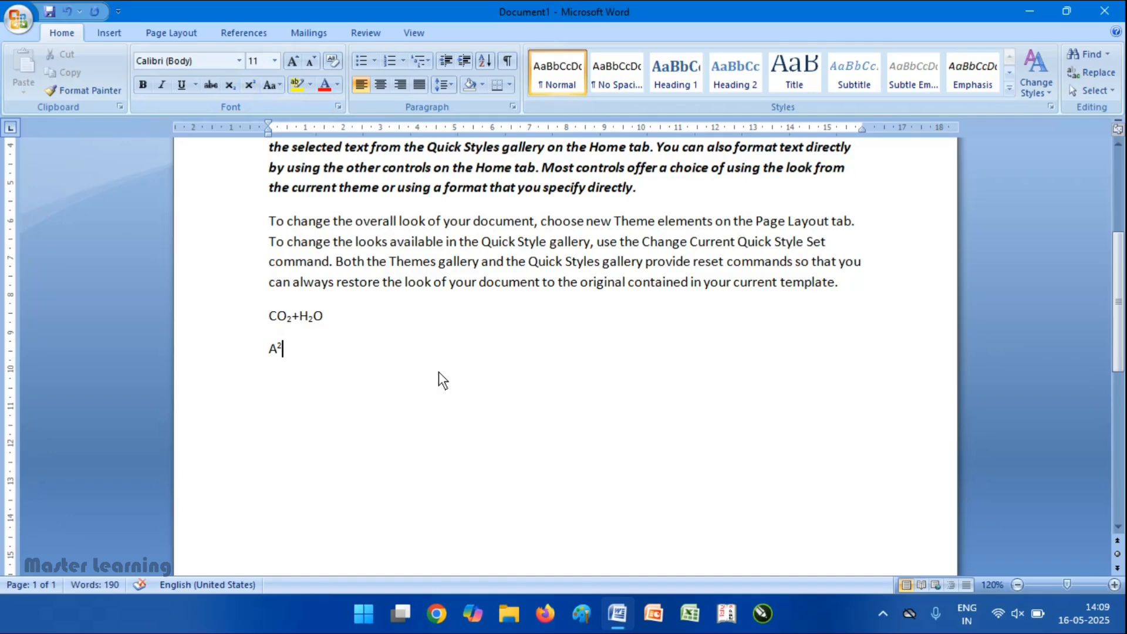
{"action": "type", "text": "+B"}
{"action": "left_click", "coordinate": [248, 86]}
{"action": "type", "text": "2"}
{"action": "left_click", "coordinate": [250, 84]}
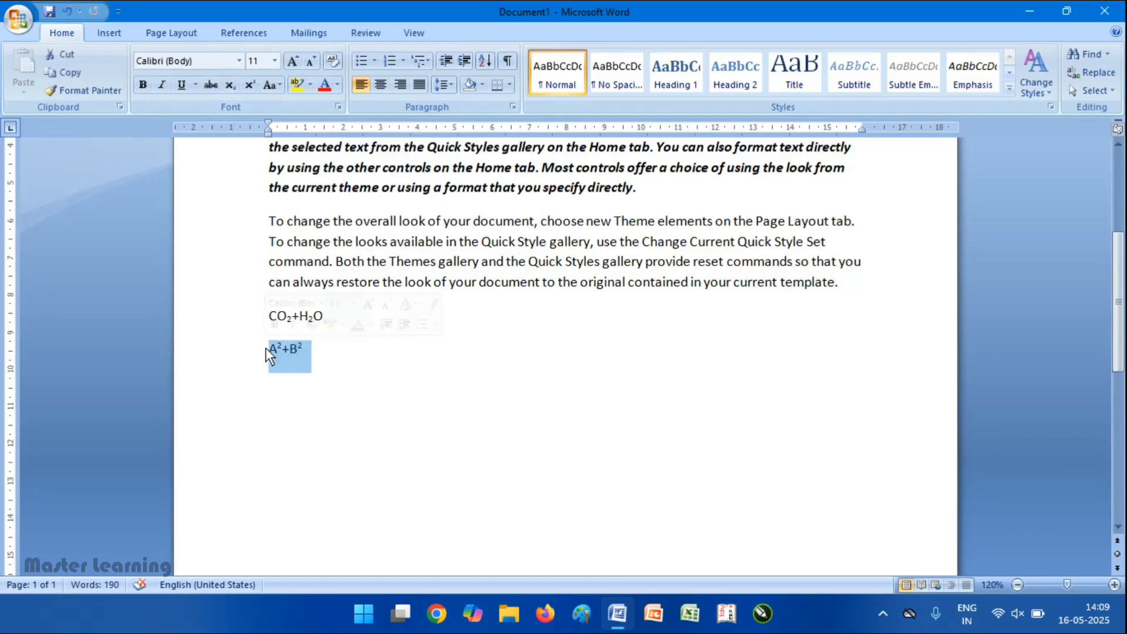
Highlight the expression A²+B² in bright green.
{"action": "left_click", "coordinate": [311, 85]}
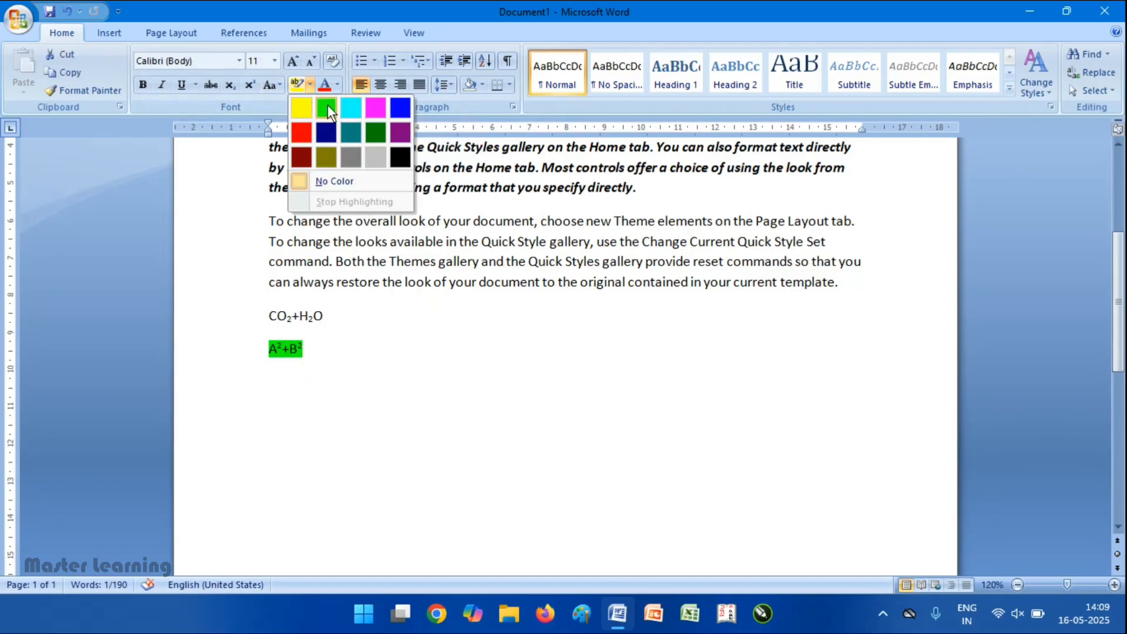
{"action": "left_click", "coordinate": [327, 106]}
{"action": "key", "text": "Left"}
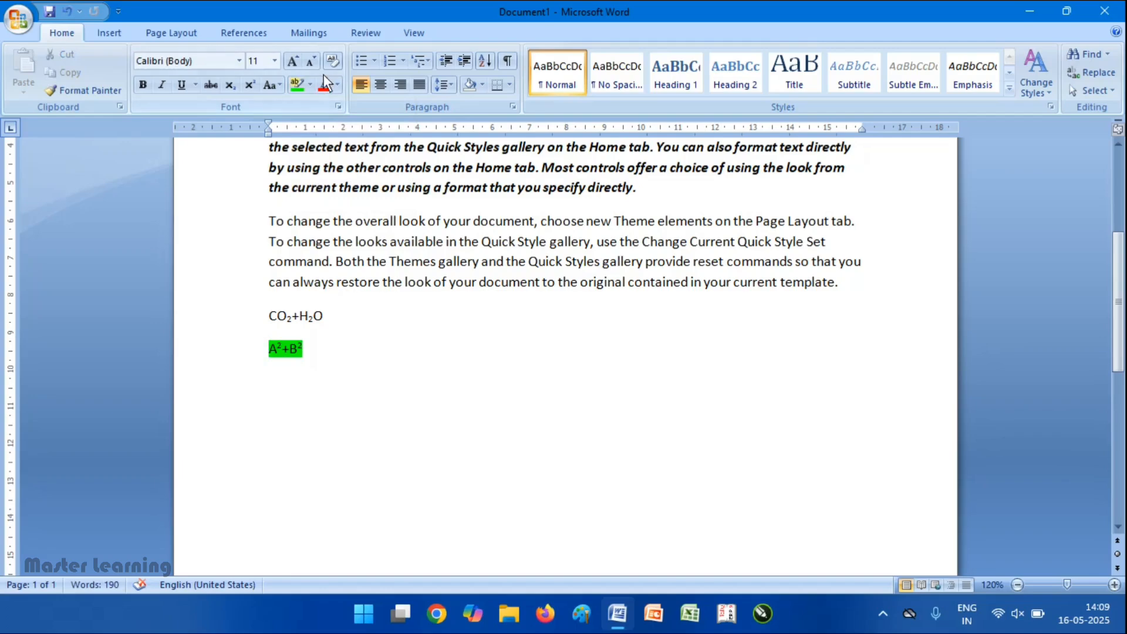
Change the font color of the paragraph beginning "To change the overall look" to standard red.
{"action": "left_click", "coordinate": [933, 288]}
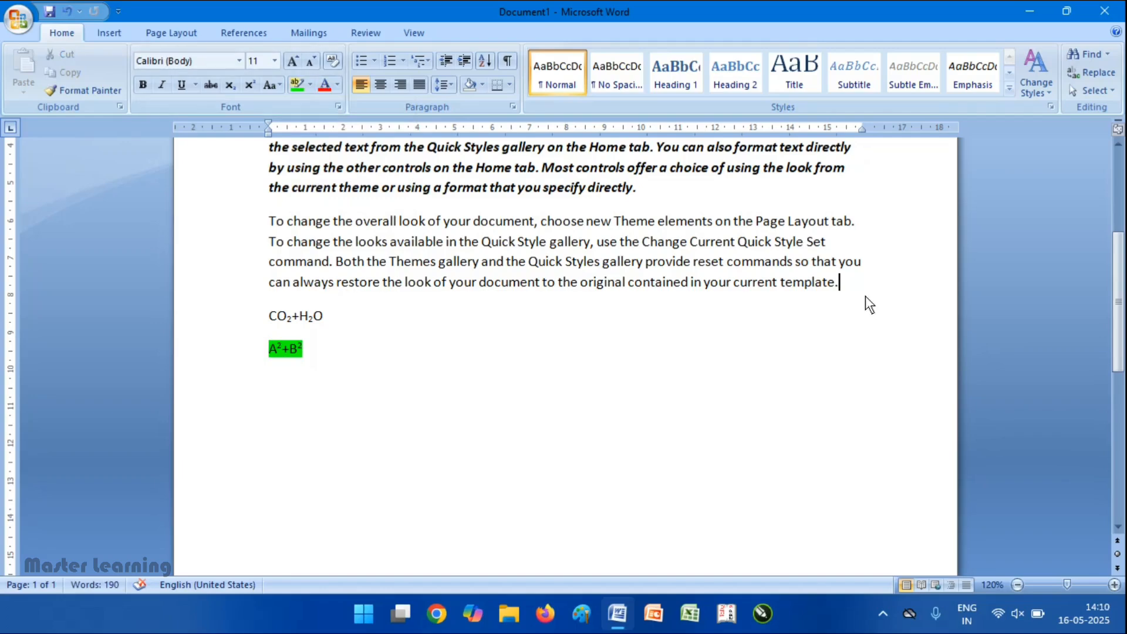
{"action": "left_click_drag", "start_coordinate": [858, 293], "coordinate": [263, 224]}
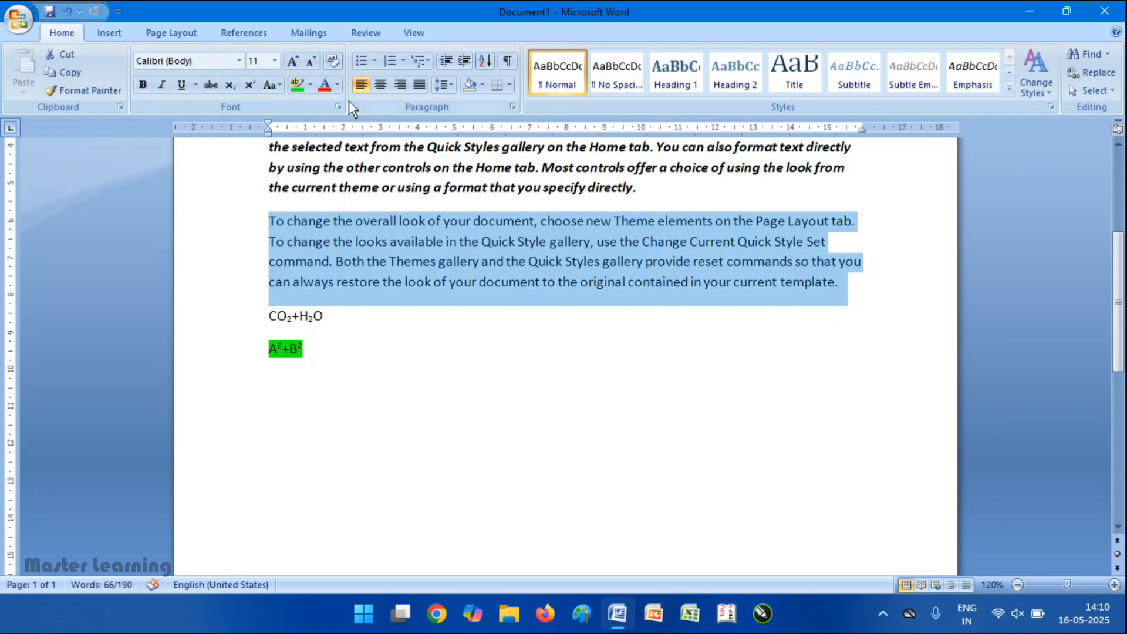
{"action": "left_click", "coordinate": [336, 84]}
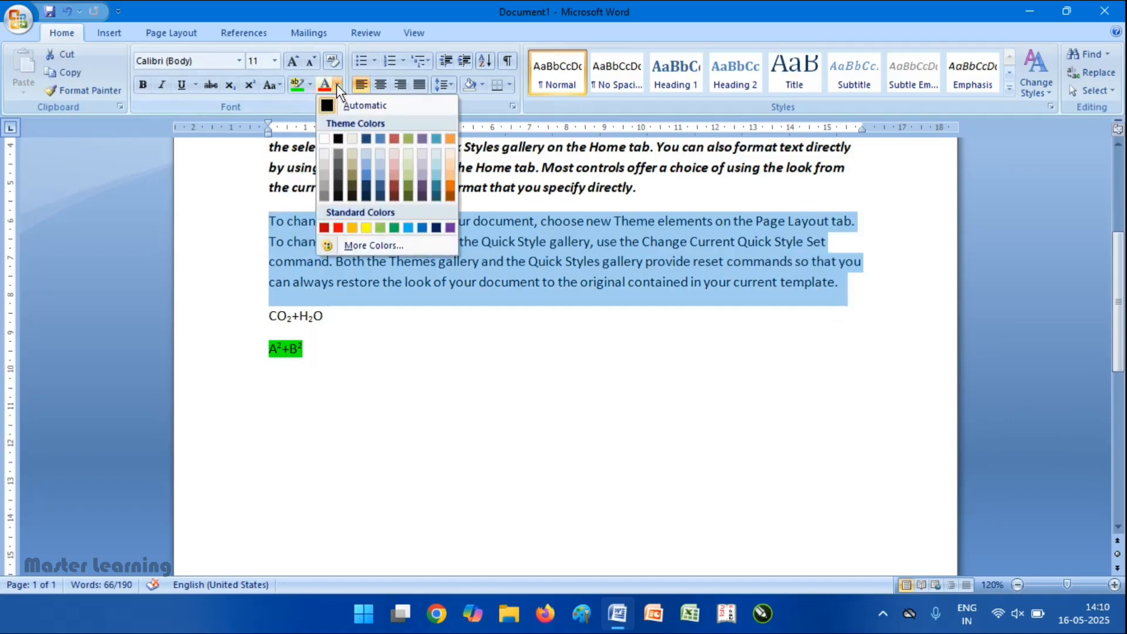
{"action": "left_click", "coordinate": [340, 226]}
{"action": "left_click", "coordinate": [442, 261]}
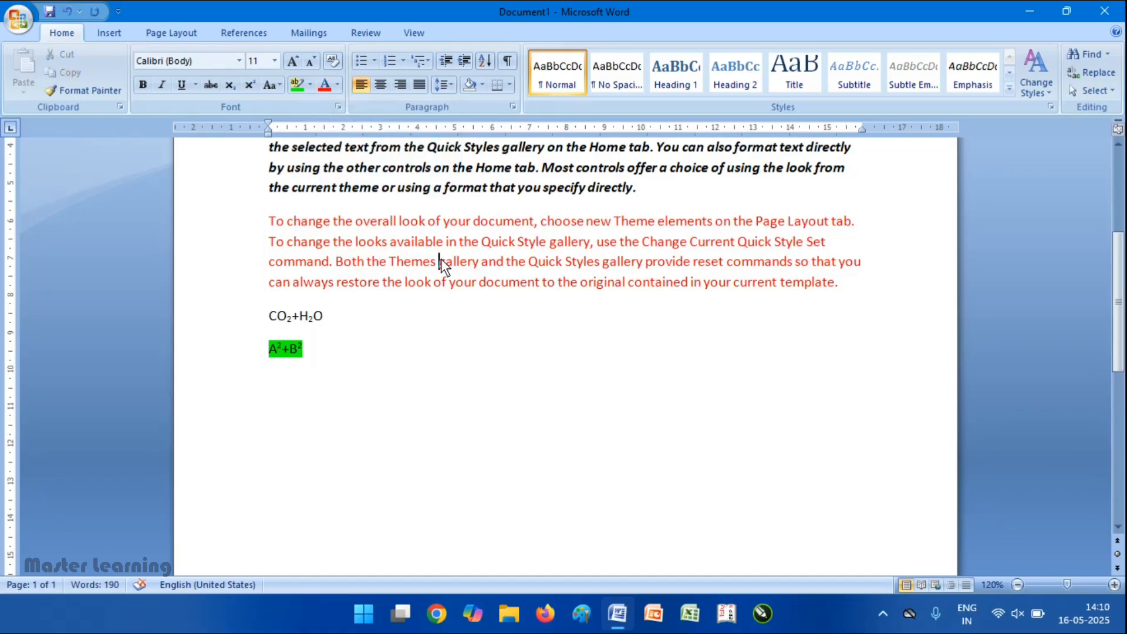
Try clearing the formatting of the red paragraph and undo it.
{"action": "scroll", "coordinate": [441, 260], "scroll_direction": "up", "scroll_amount": 2}
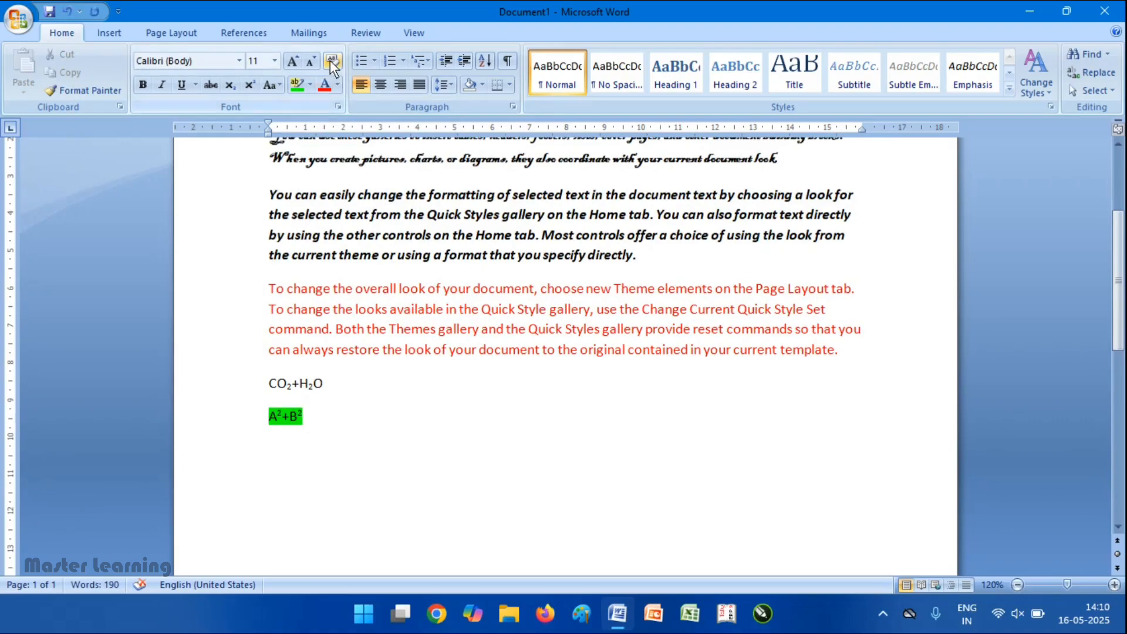
{"action": "scroll", "coordinate": [477, 285], "scroll_direction": "up", "scroll_amount": 4}
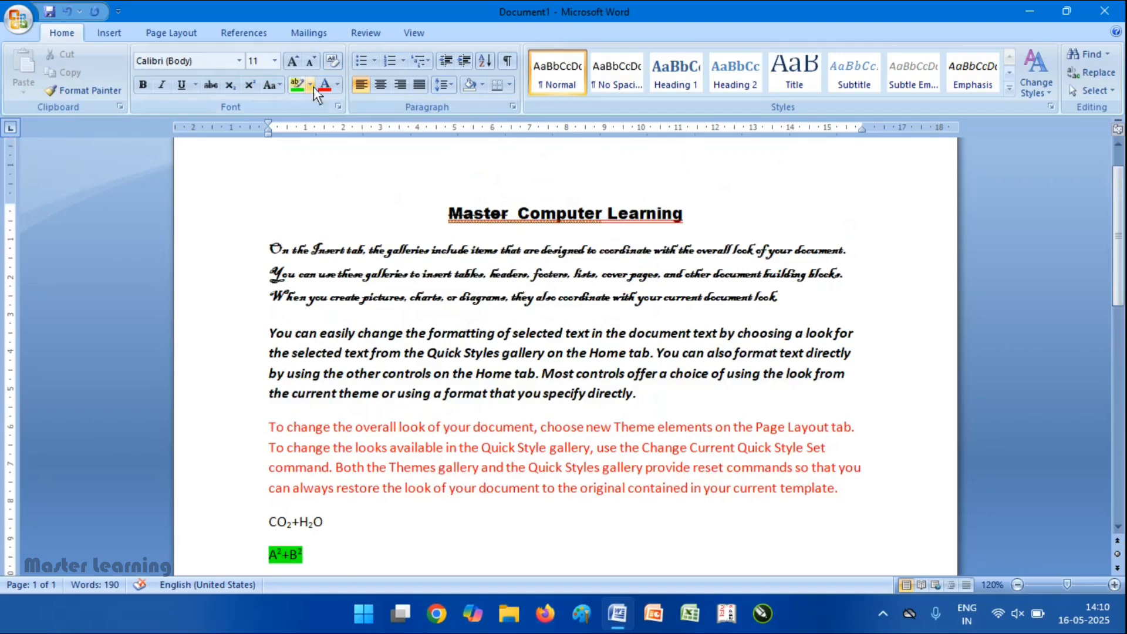
{"action": "left_click", "coordinate": [333, 59]}
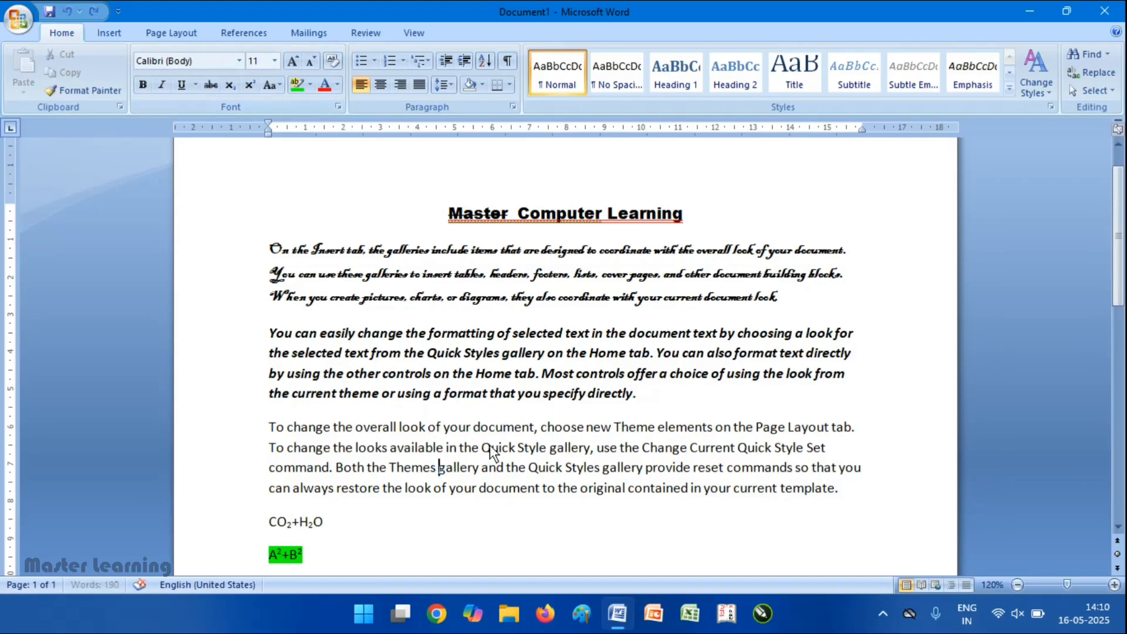
{"action": "key", "text": "ctrl+z"}
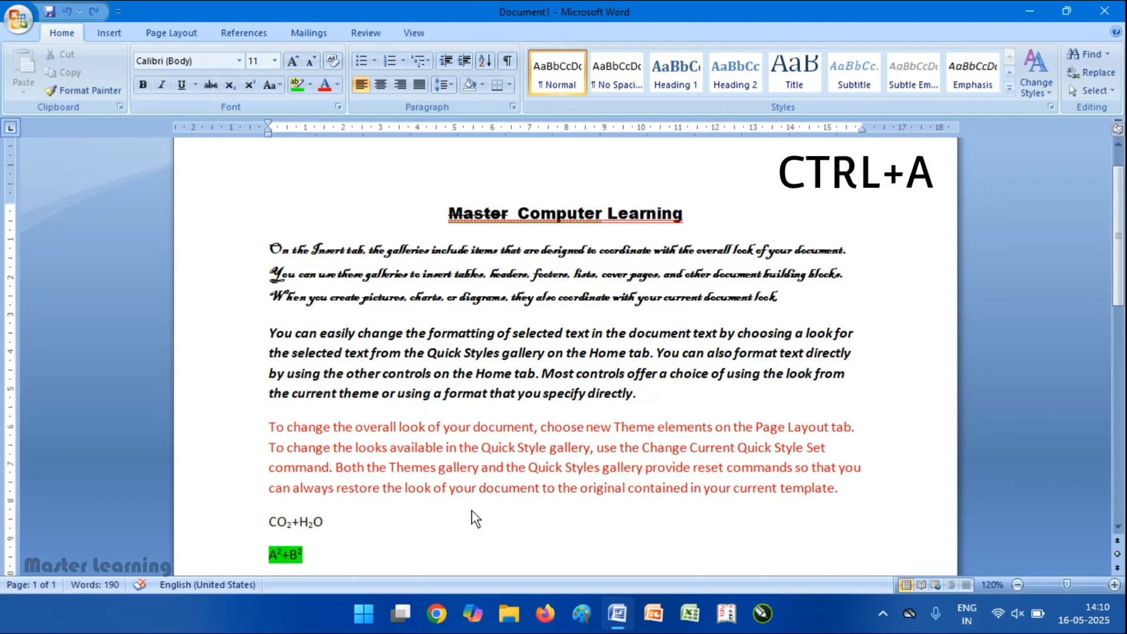
Clear the formatting of the whole document, including the heading, all paragraphs and both formulas.
{"action": "key", "text": "ctrl+a"}
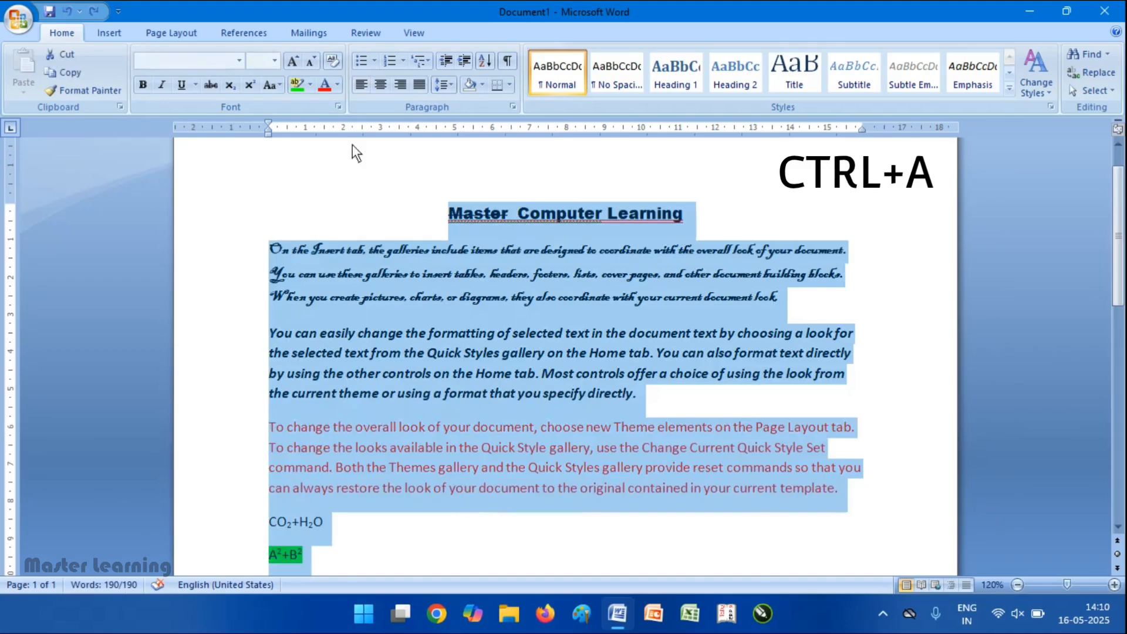
{"action": "left_click", "coordinate": [333, 61]}
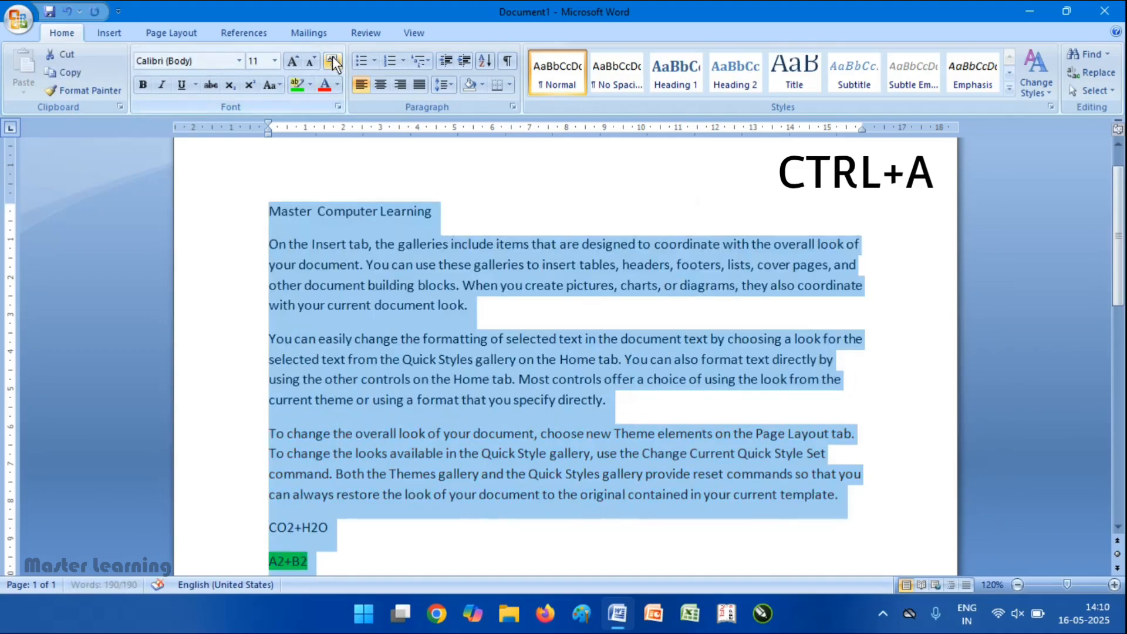
{"action": "left_click", "coordinate": [397, 298]}
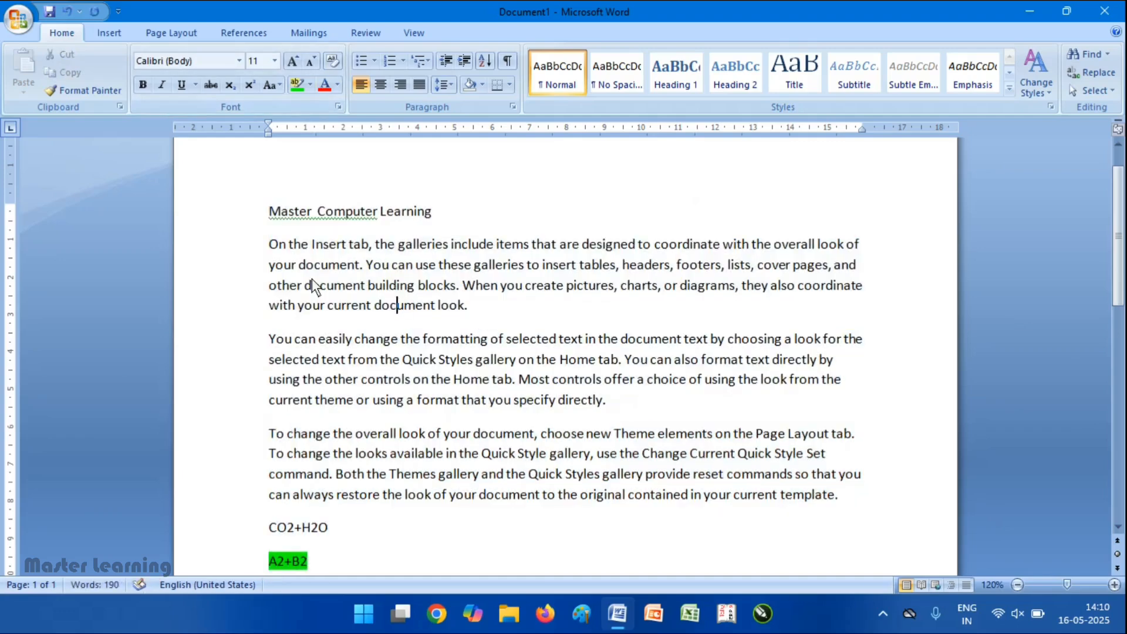